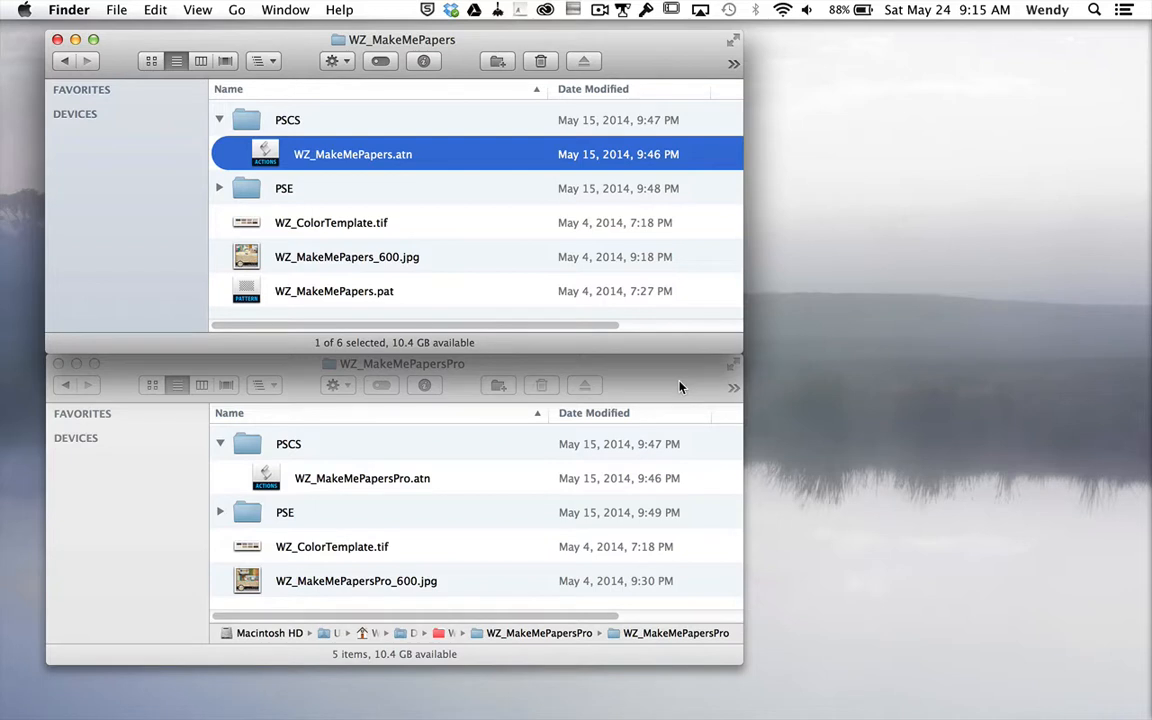
{"action": "left_click", "coordinate": [679, 387]}
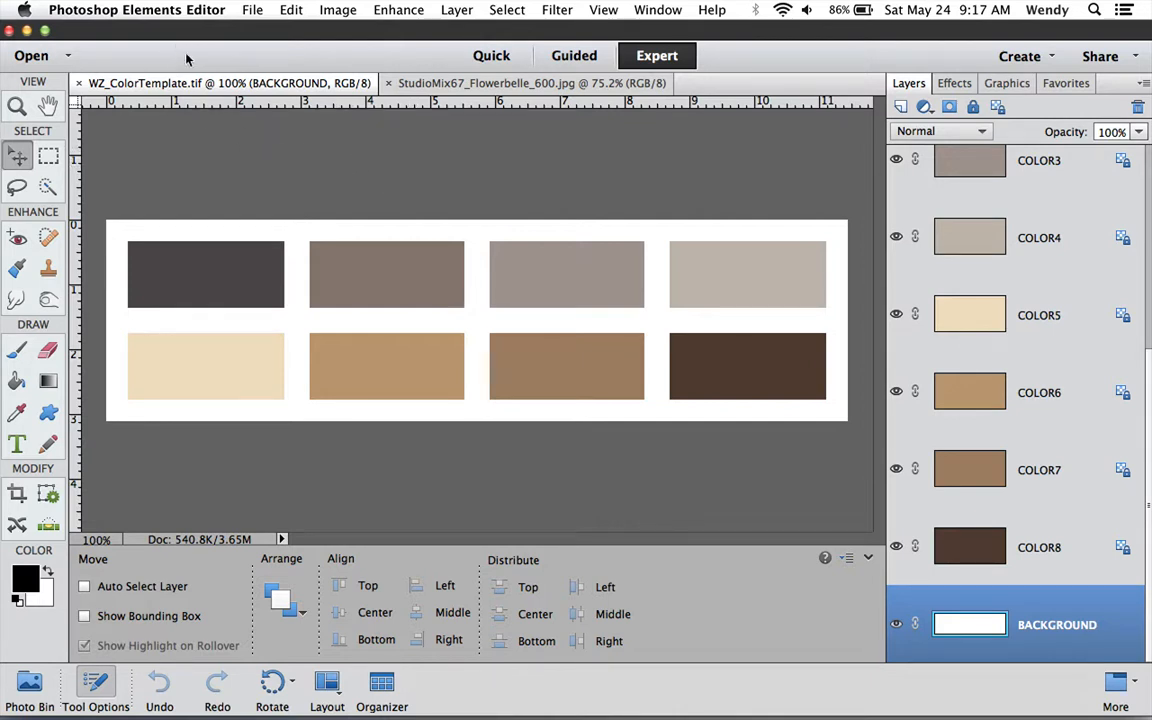
Append the WZ_MakeMePapers.pat pattern set to the Patterns presets in the Preset Manager.
{"action": "left_click", "coordinate": [290, 9]}
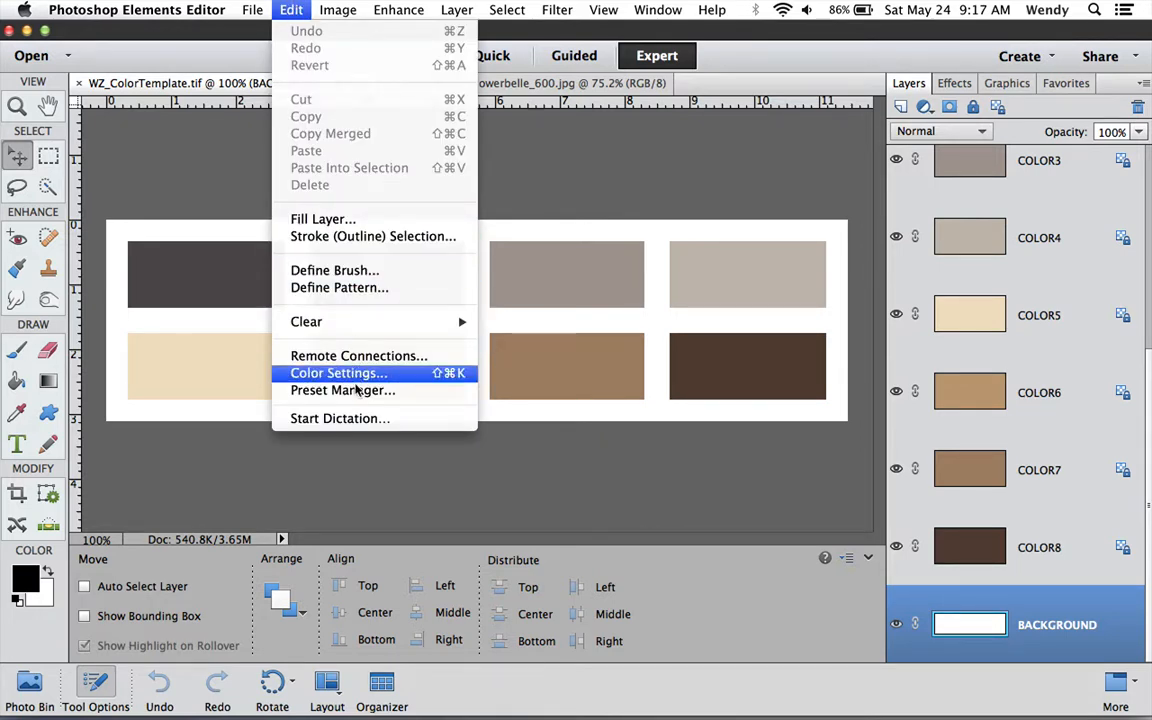
{"action": "left_click", "coordinate": [357, 396]}
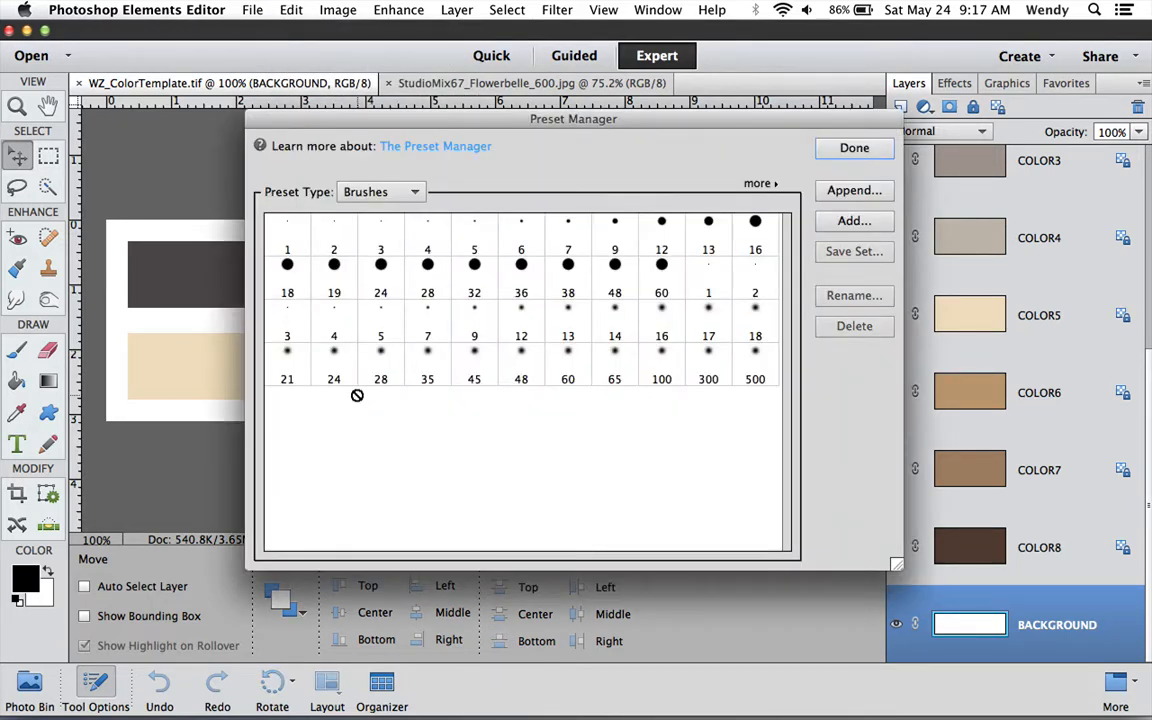
{"action": "left_click", "coordinate": [383, 193]}
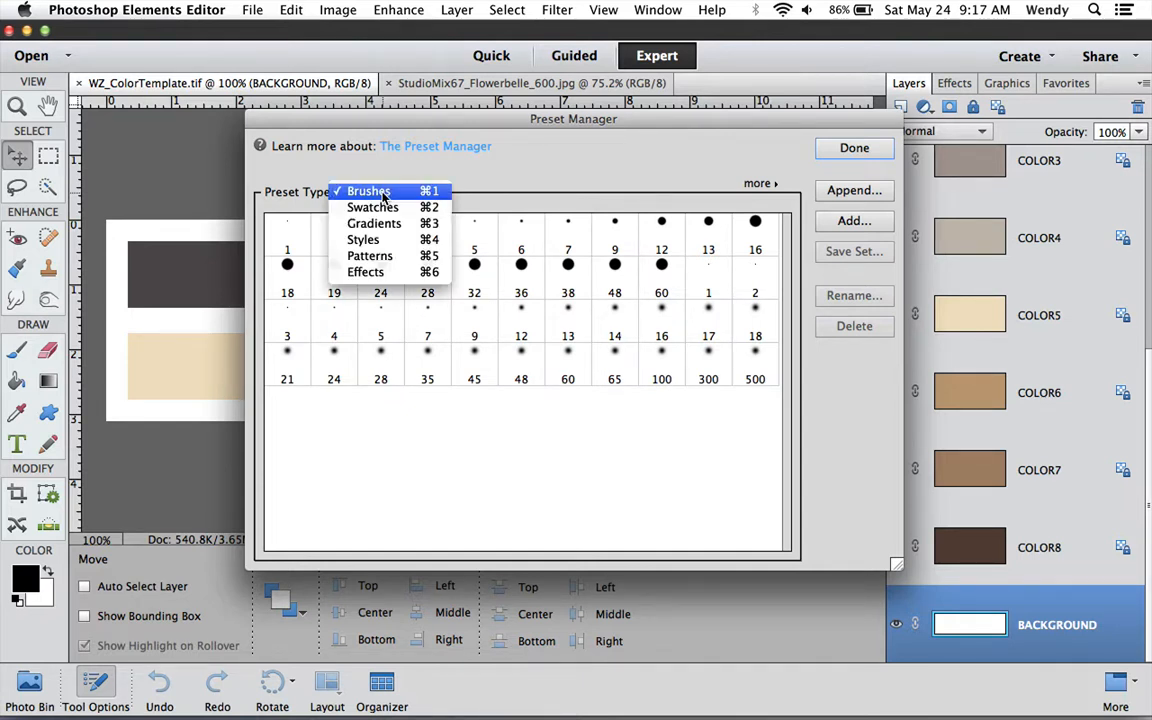
{"action": "left_click", "coordinate": [381, 262]}
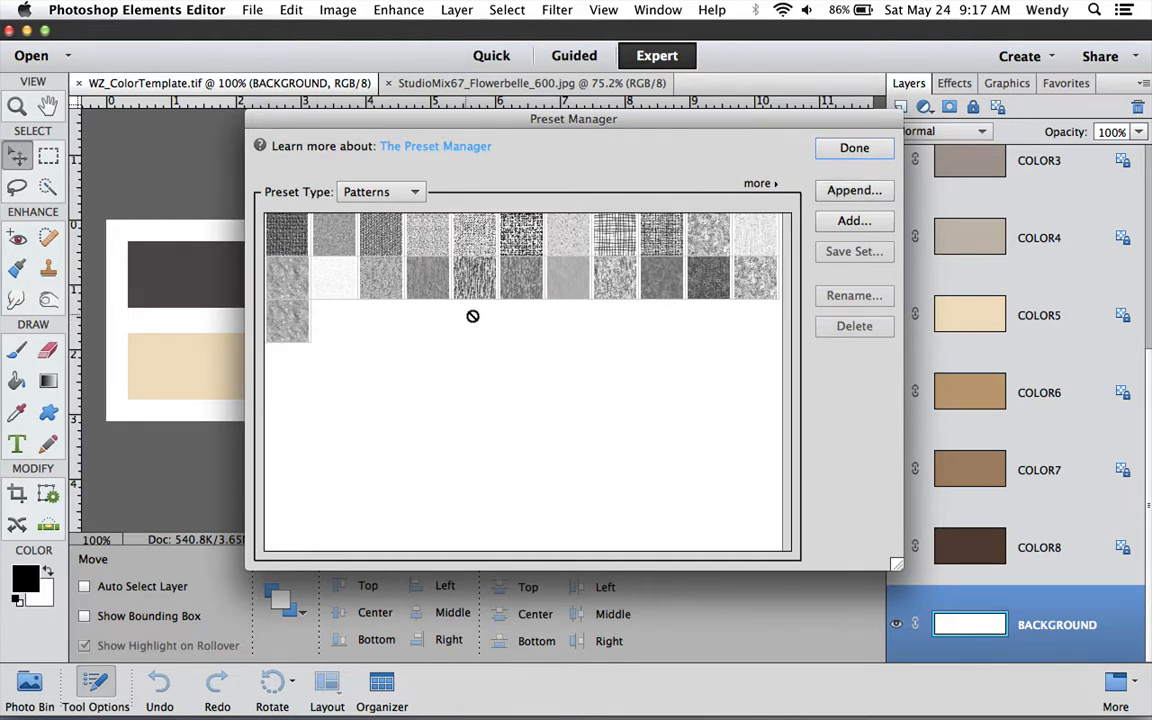
{"action": "left_click", "coordinate": [858, 191]}
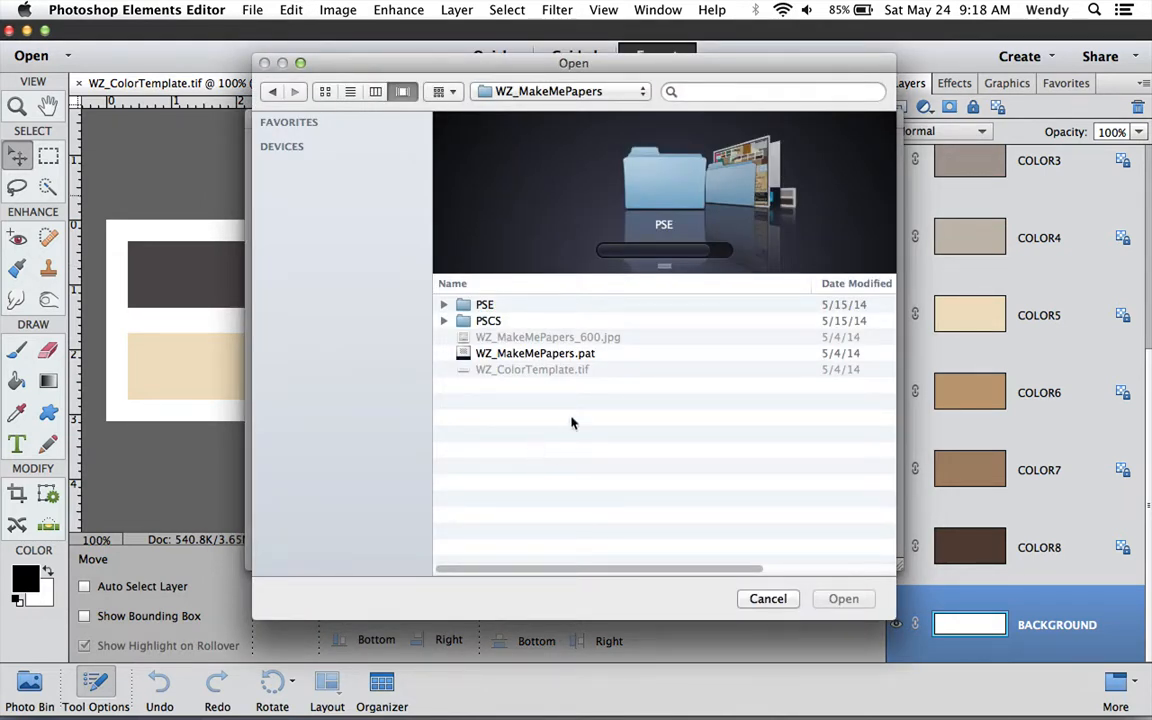
{"action": "left_click", "coordinate": [518, 355]}
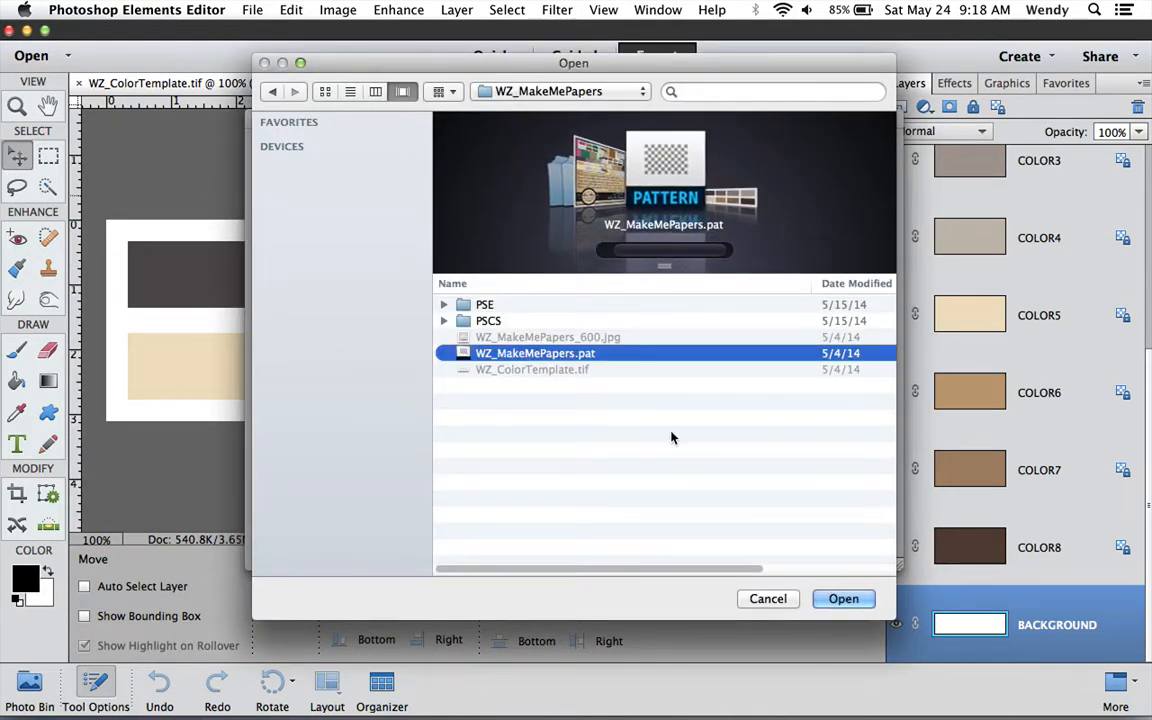
{"action": "left_click", "coordinate": [846, 600]}
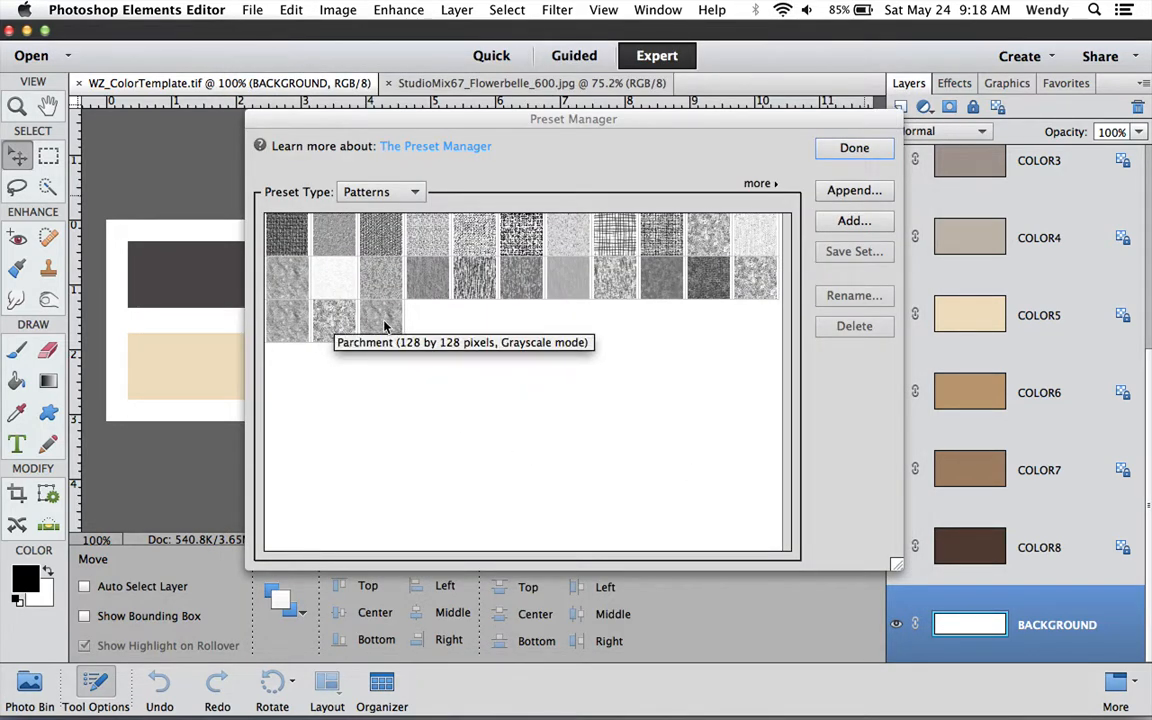
{"action": "left_click", "coordinate": [862, 149]}
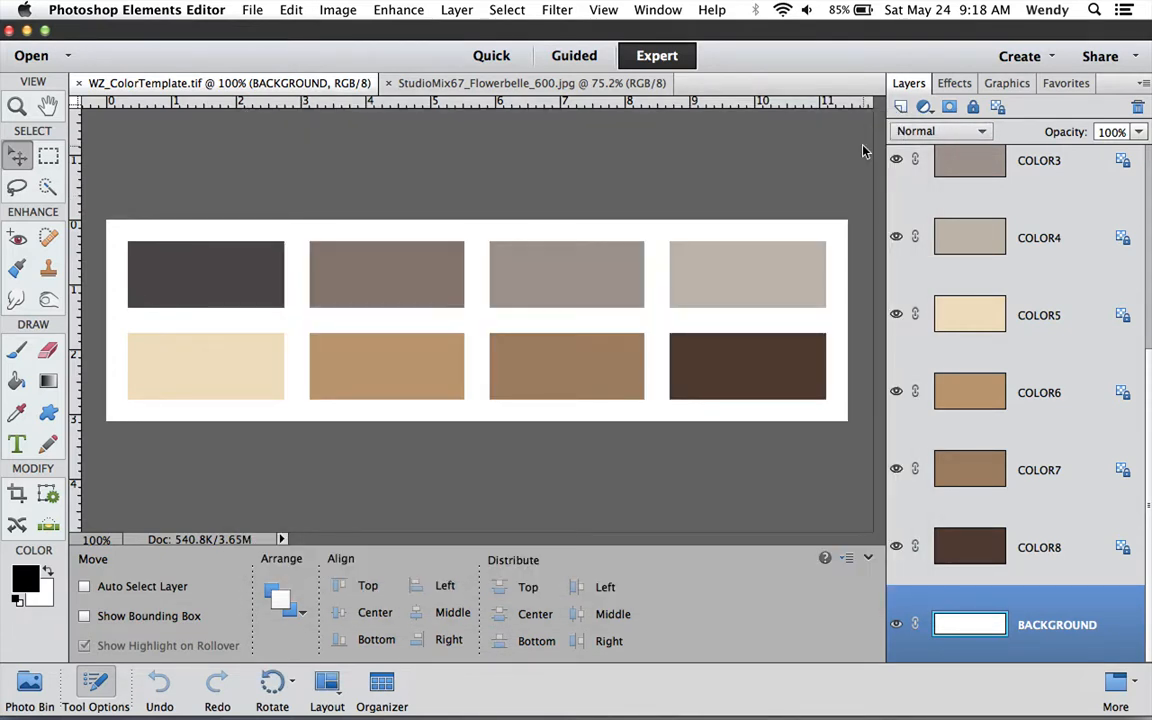
Create a blank RGB file of 1140 × 810 pixels at 300 pixels/inch with transparent background contents.
{"action": "left_click", "coordinate": [255, 9]}
{"action": "mouse_move", "coordinate": [300, 31]}
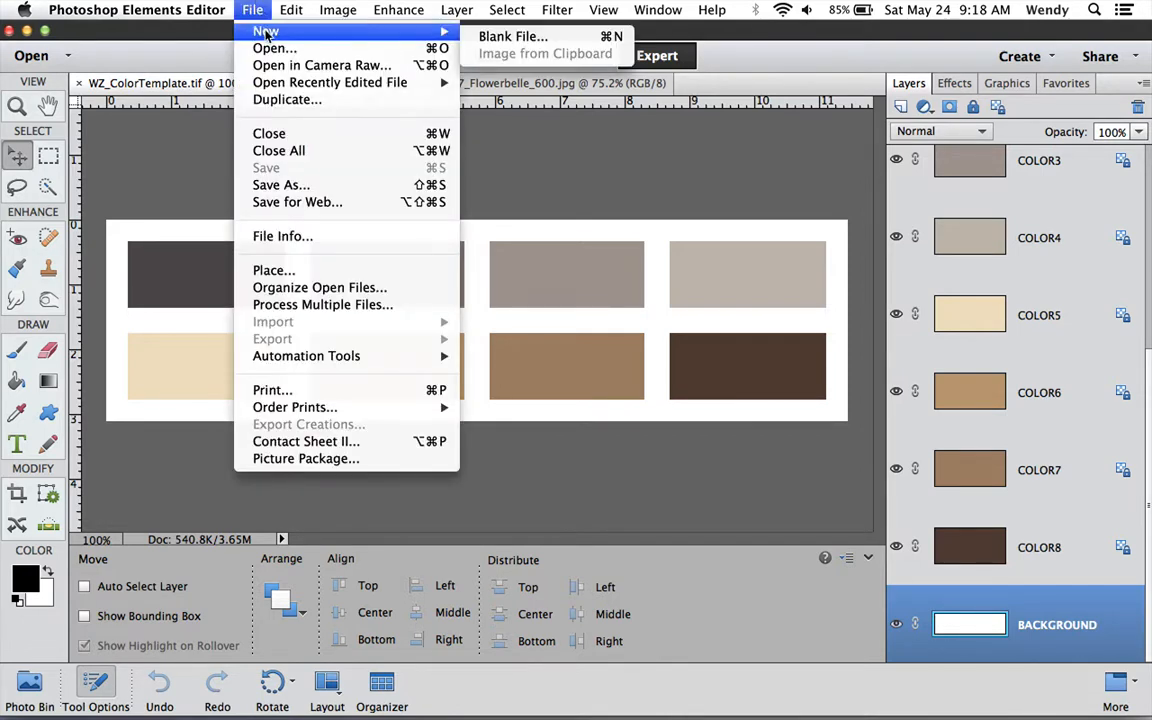
{"action": "left_click", "coordinate": [562, 40]}
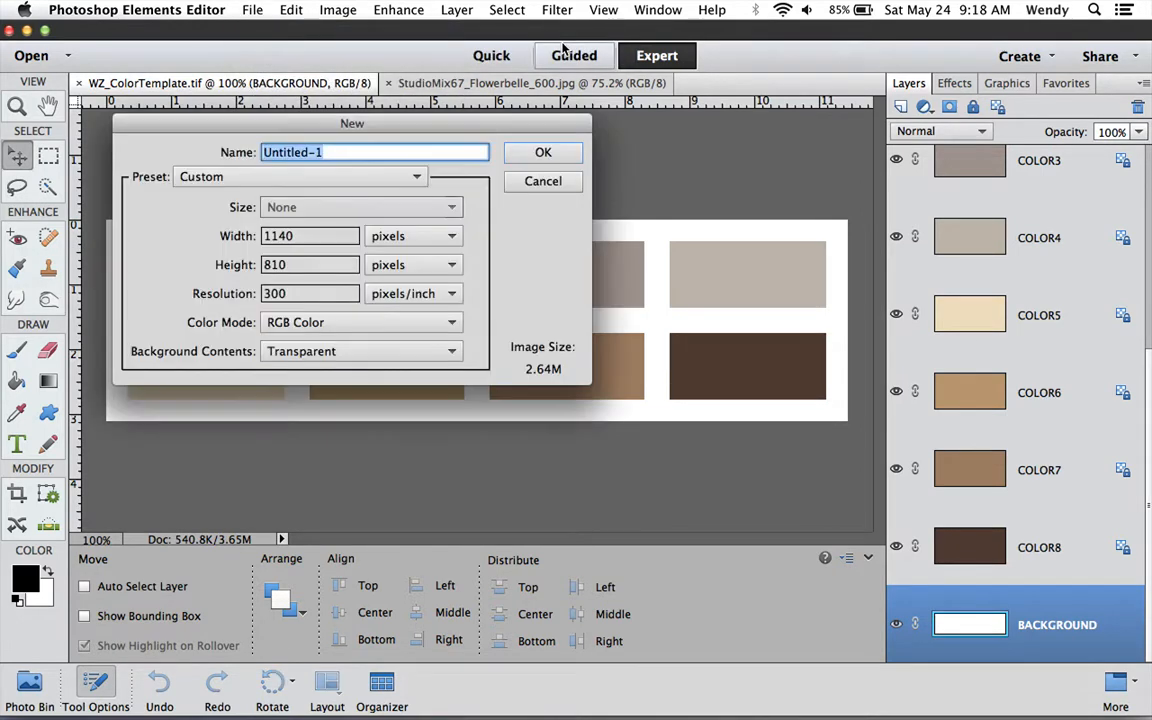
{"action": "left_click", "coordinate": [537, 152]}
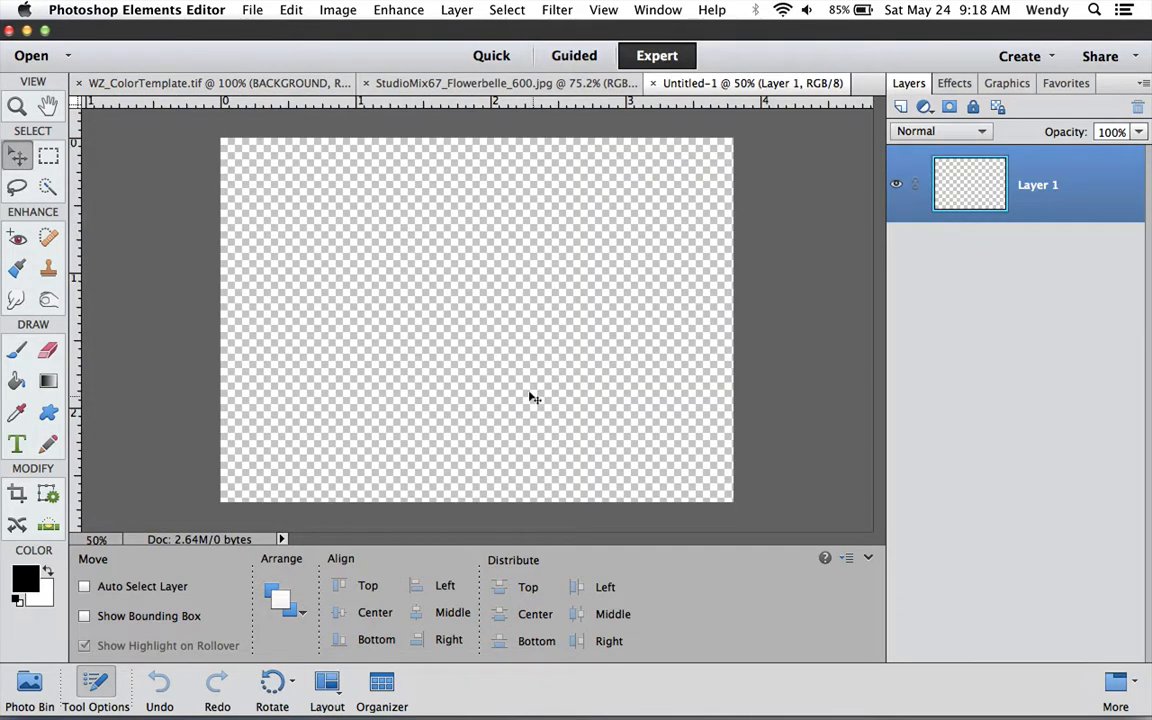
Fill Layer 1 with the last Parchment pattern in the list, in Normal mode at 100% opacity.
{"action": "left_click", "coordinate": [291, 9]}
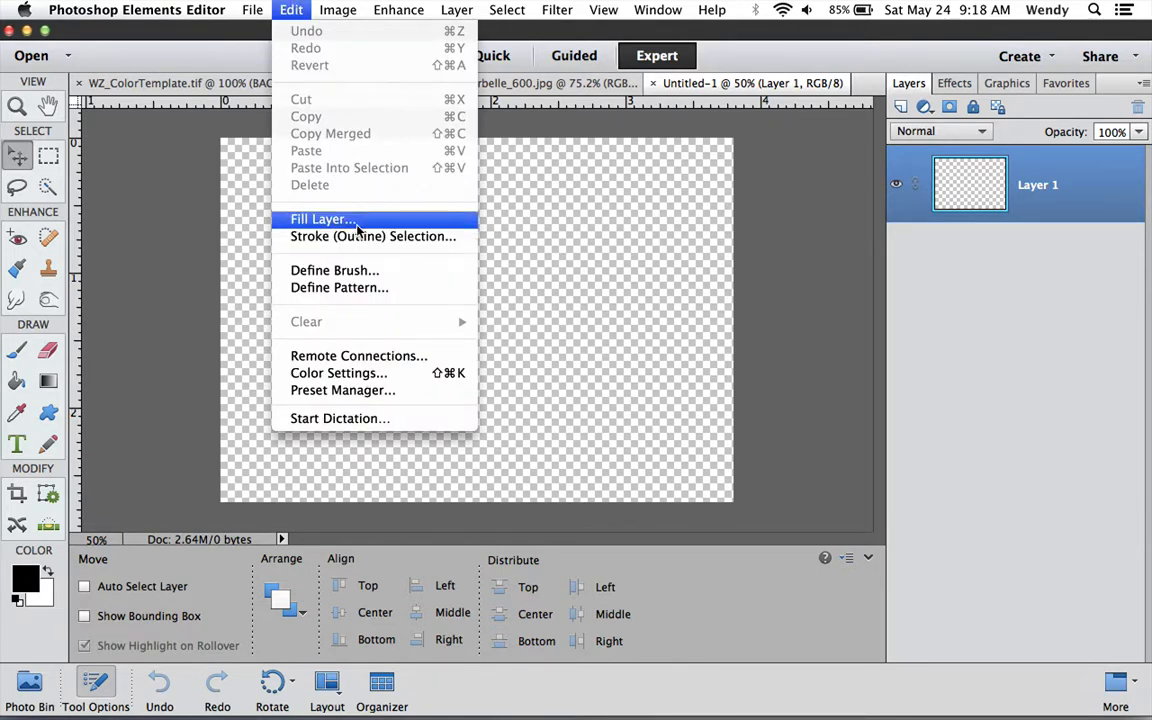
{"action": "left_click", "coordinate": [322, 218]}
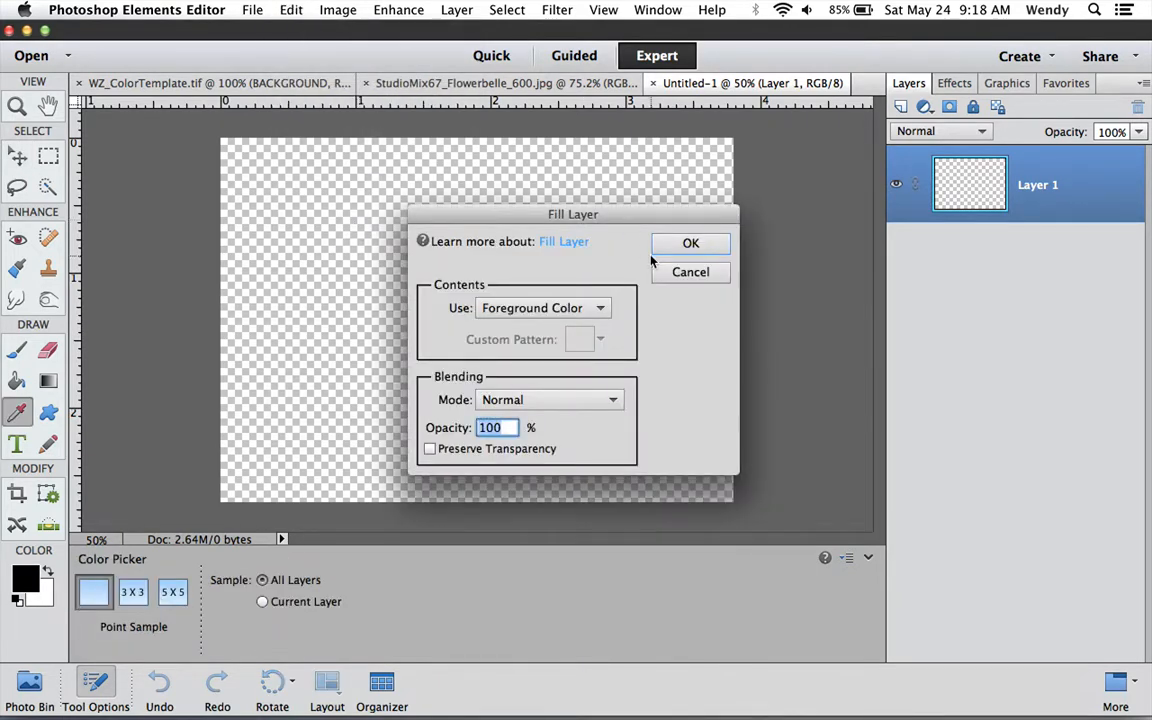
{"action": "left_click", "coordinate": [513, 308]}
{"action": "left_click", "coordinate": [515, 366]}
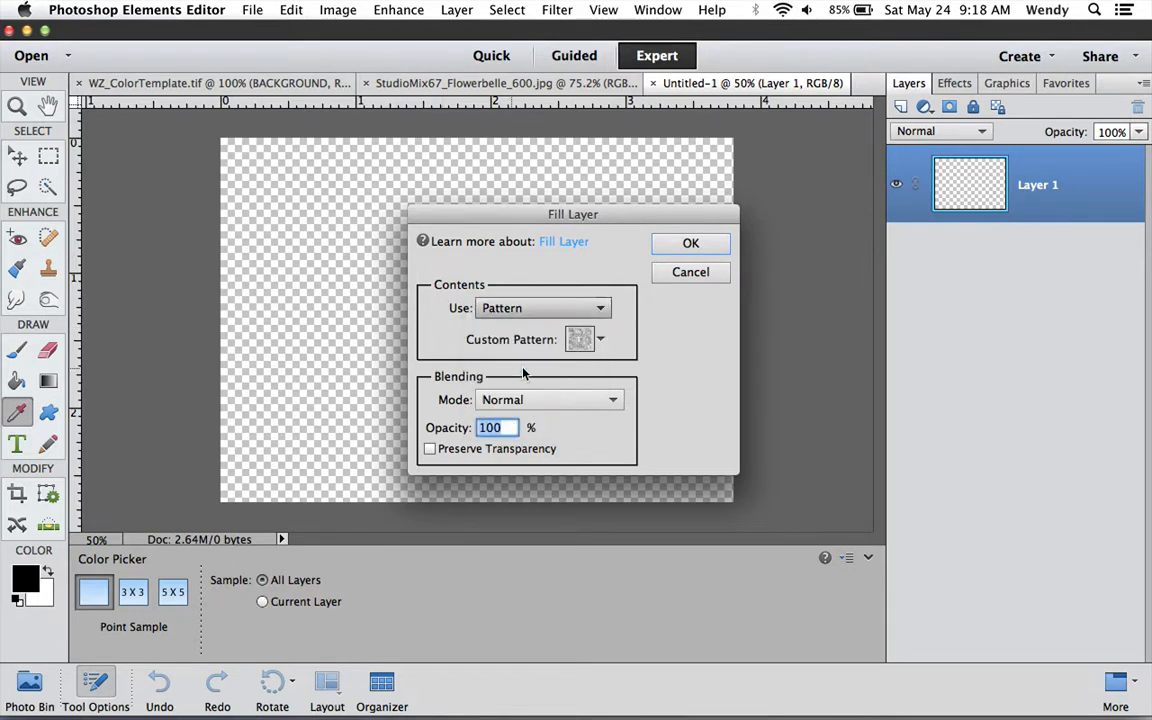
{"action": "left_click", "coordinate": [600, 339]}
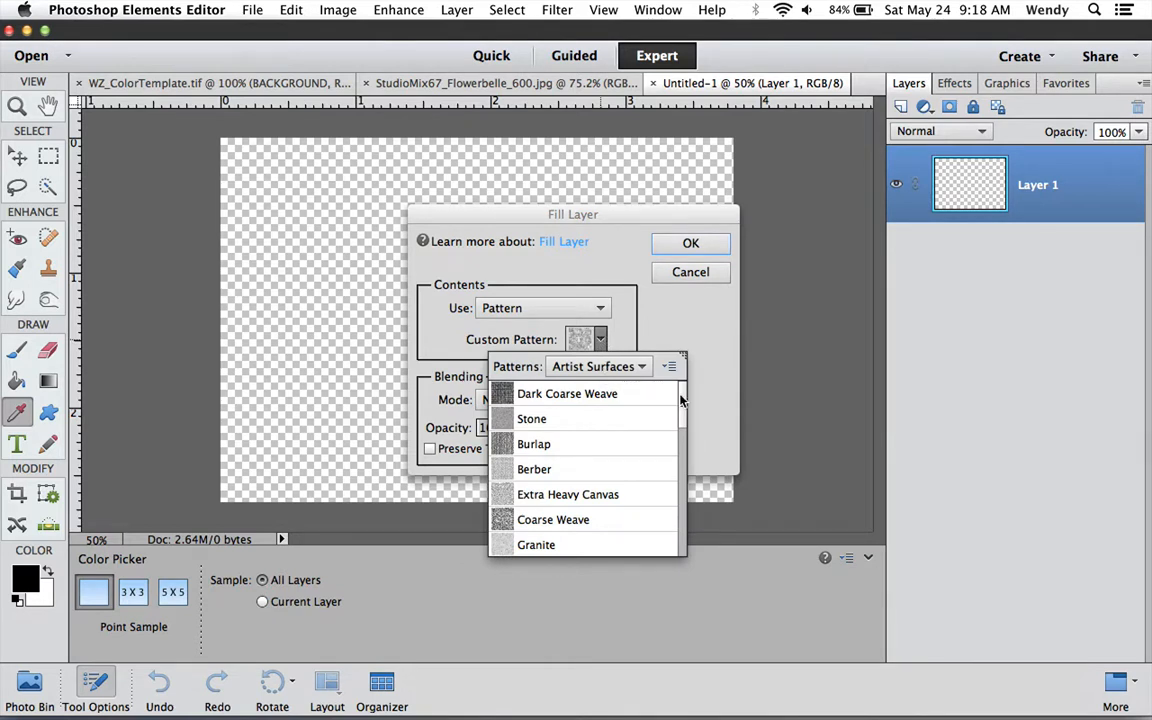
{"action": "left_click_drag", "start_coordinate": [681, 402], "coordinate": [684, 532]}
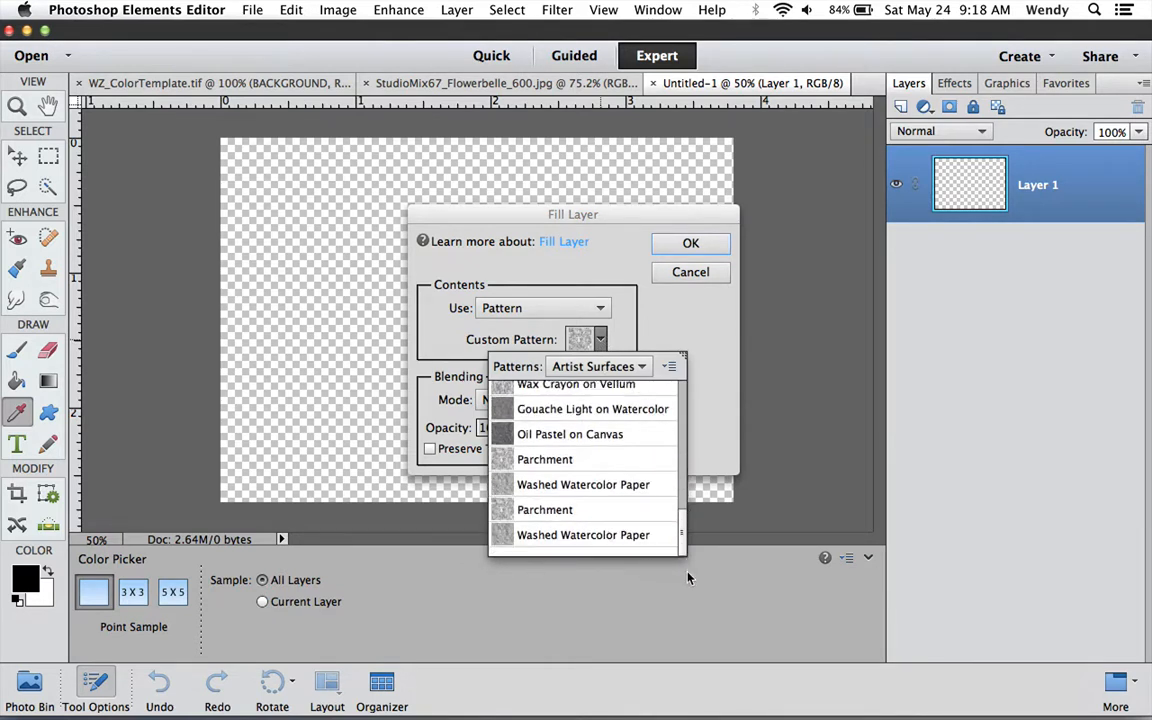
{"action": "left_click", "coordinate": [540, 512]}
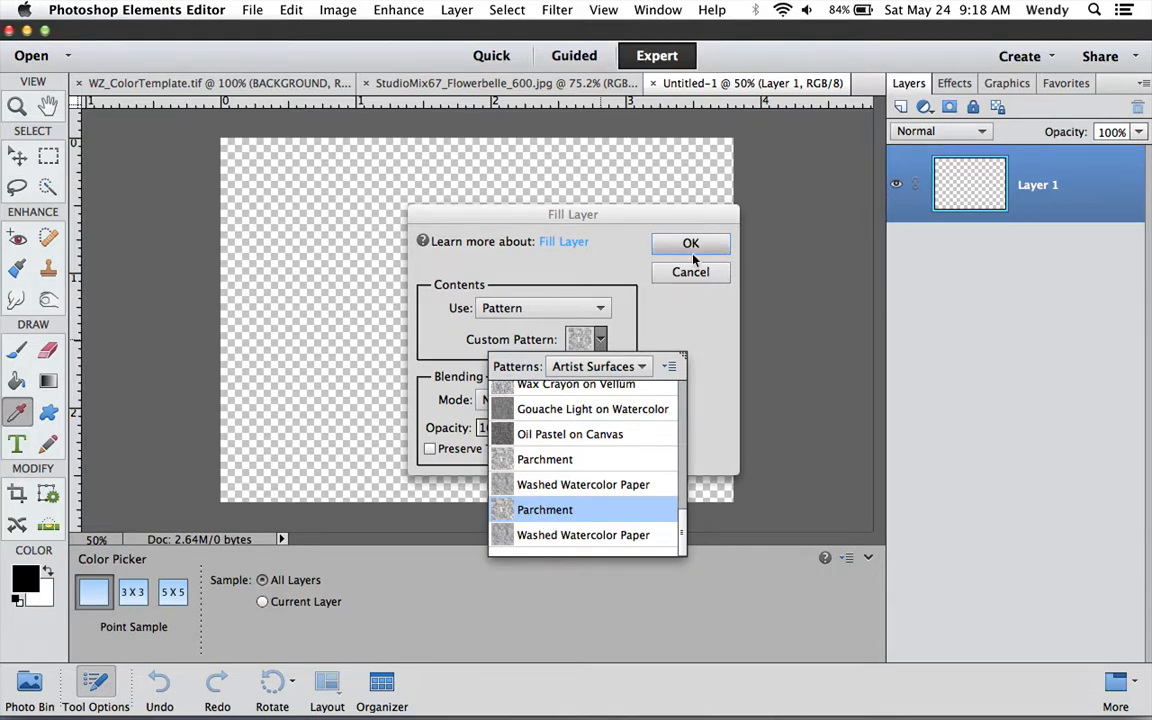
{"action": "left_click", "coordinate": [726, 365]}
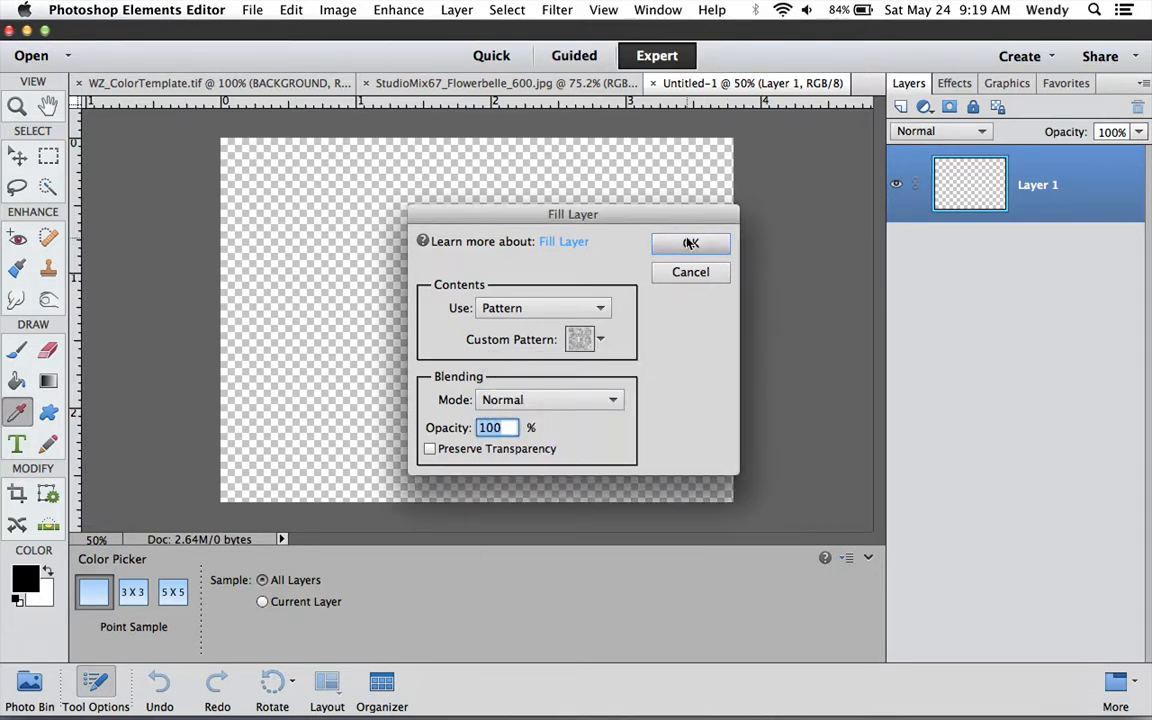
{"action": "left_click", "coordinate": [688, 241]}
Refill Layer 1 with the last Washed Watercolor Paper pattern in the list, and close the untitled file without saving.
{"action": "left_click", "coordinate": [291, 9]}
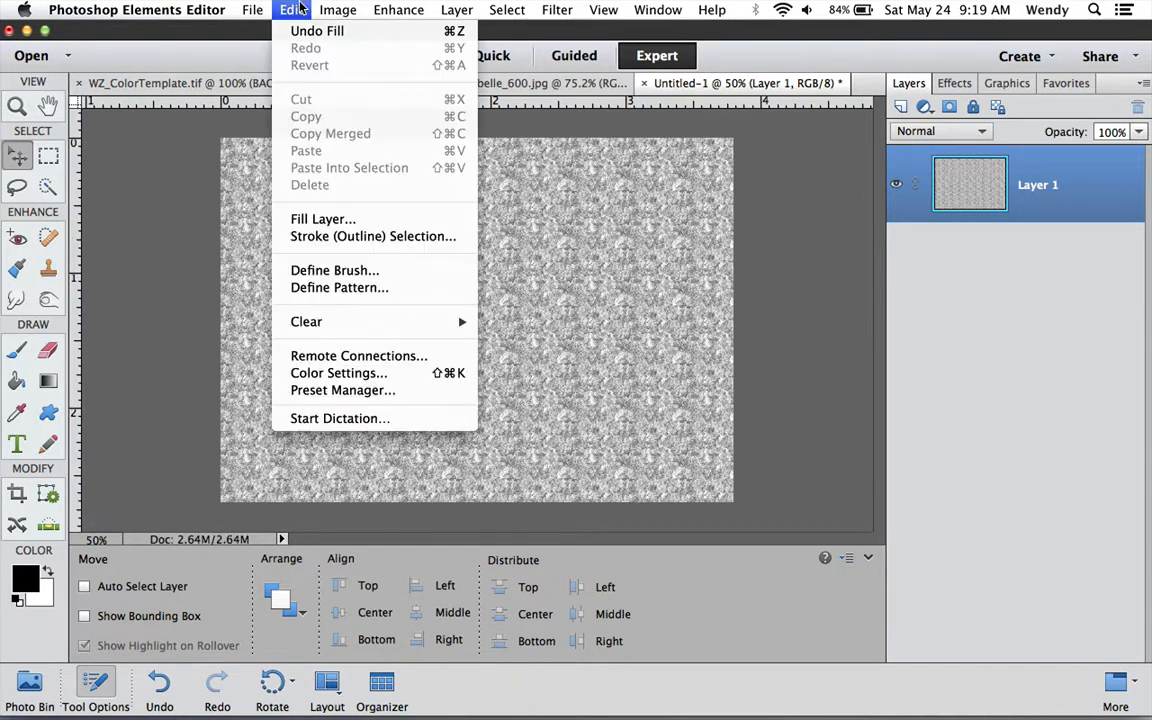
{"action": "left_click", "coordinate": [305, 219]}
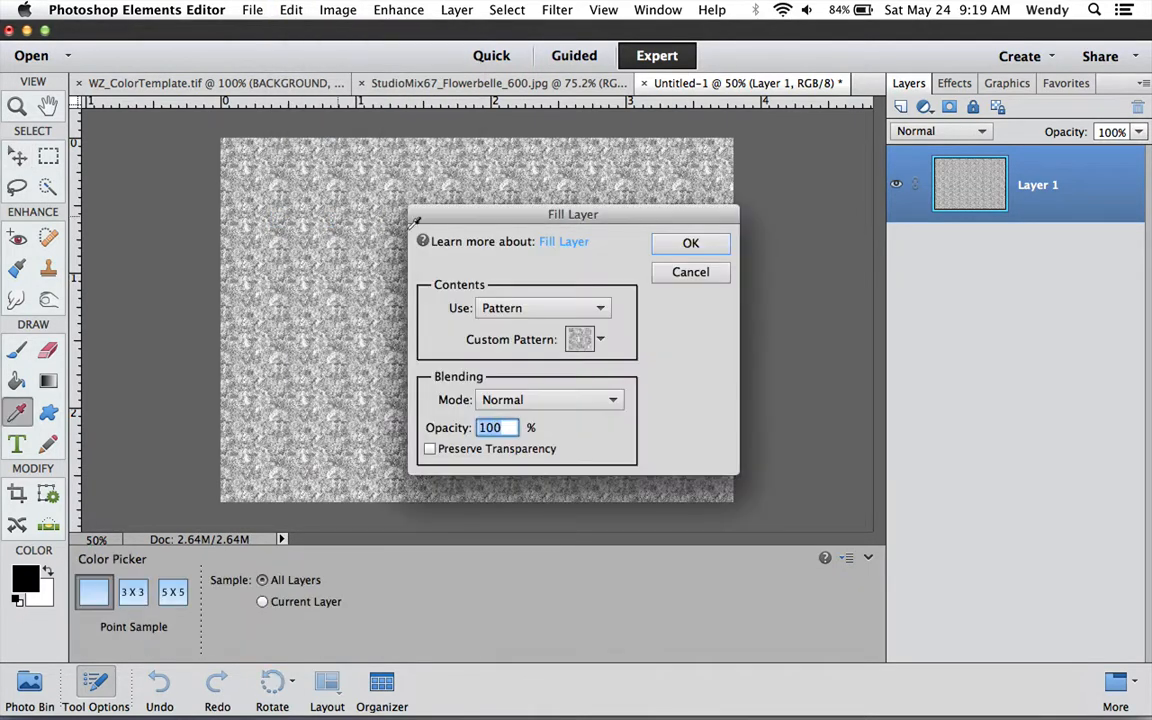
{"action": "left_click", "coordinate": [600, 340]}
{"action": "left_click", "coordinate": [558, 535]}
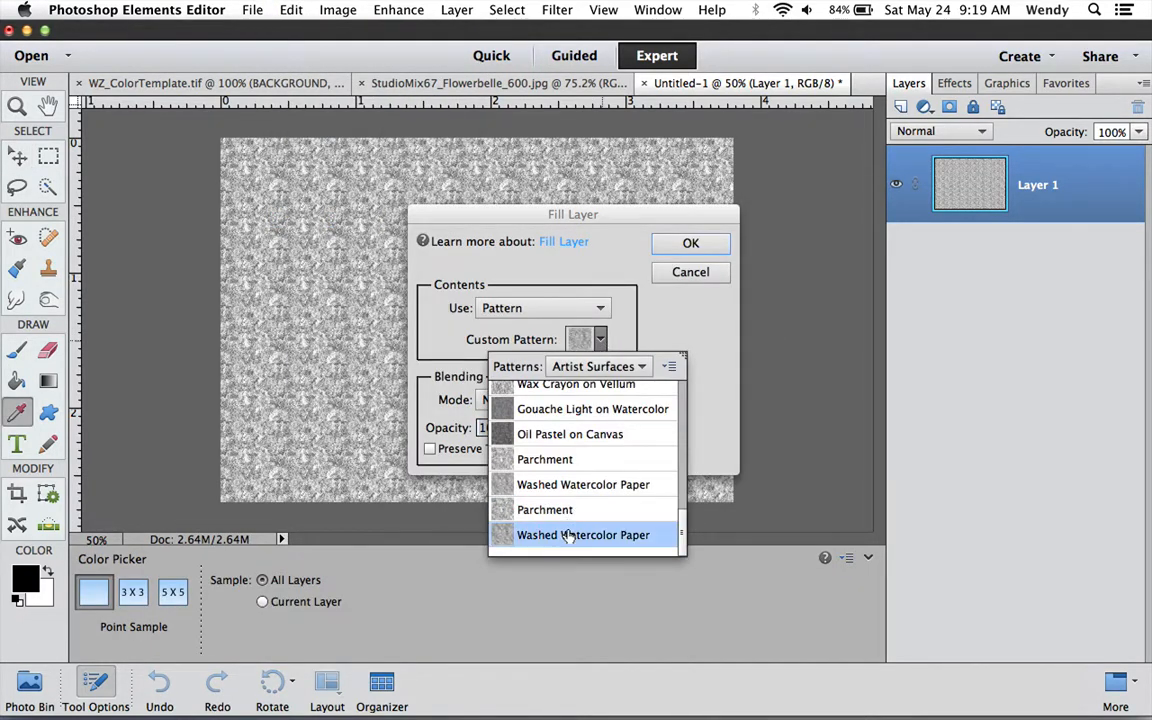
{"action": "left_click", "coordinate": [688, 349]}
{"action": "left_click", "coordinate": [692, 242]}
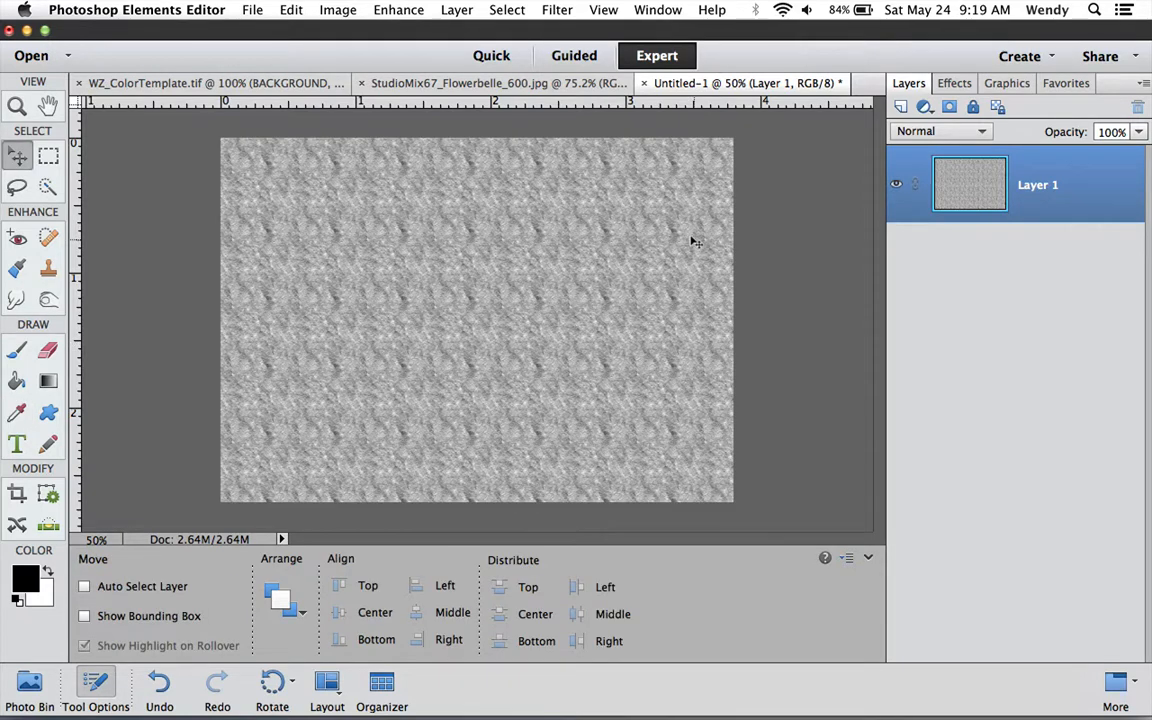
{"action": "left_click", "coordinate": [643, 85]}
{"action": "left_click", "coordinate": [533, 272]}
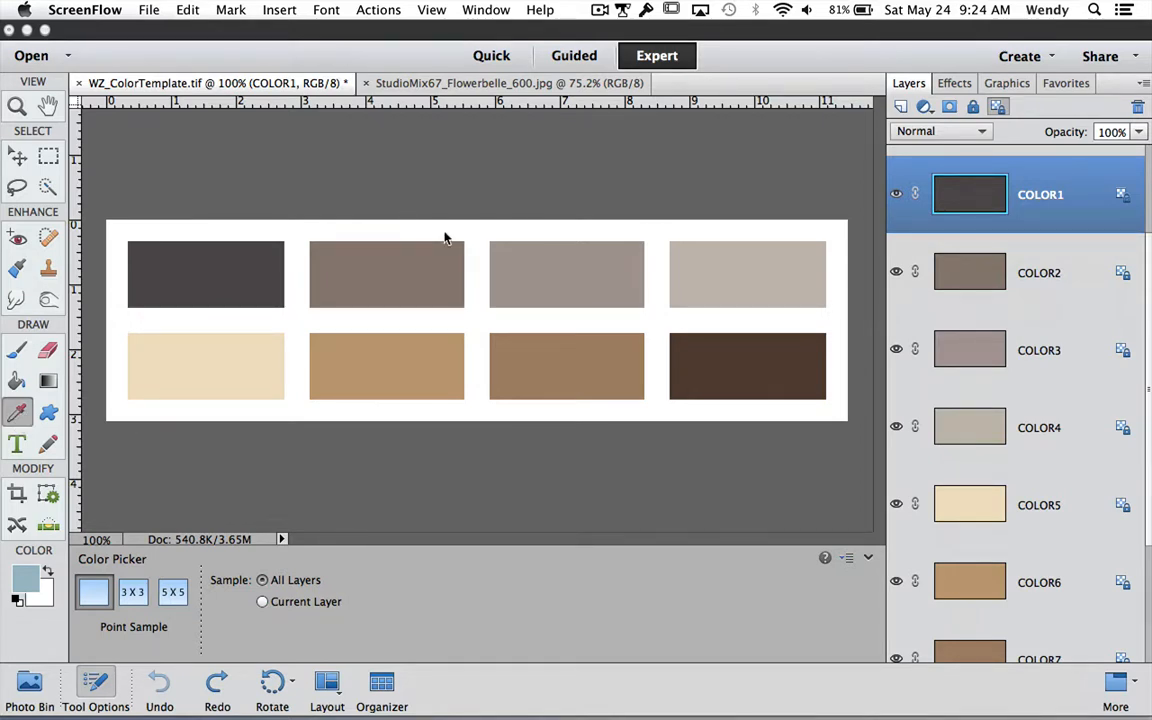
Sample the red of the button at the bow's center in StudioMix67_Flowerbelle_600.jpg and fill the template's COLOR1 layer with it.
{"action": "left_click", "coordinate": [496, 90]}
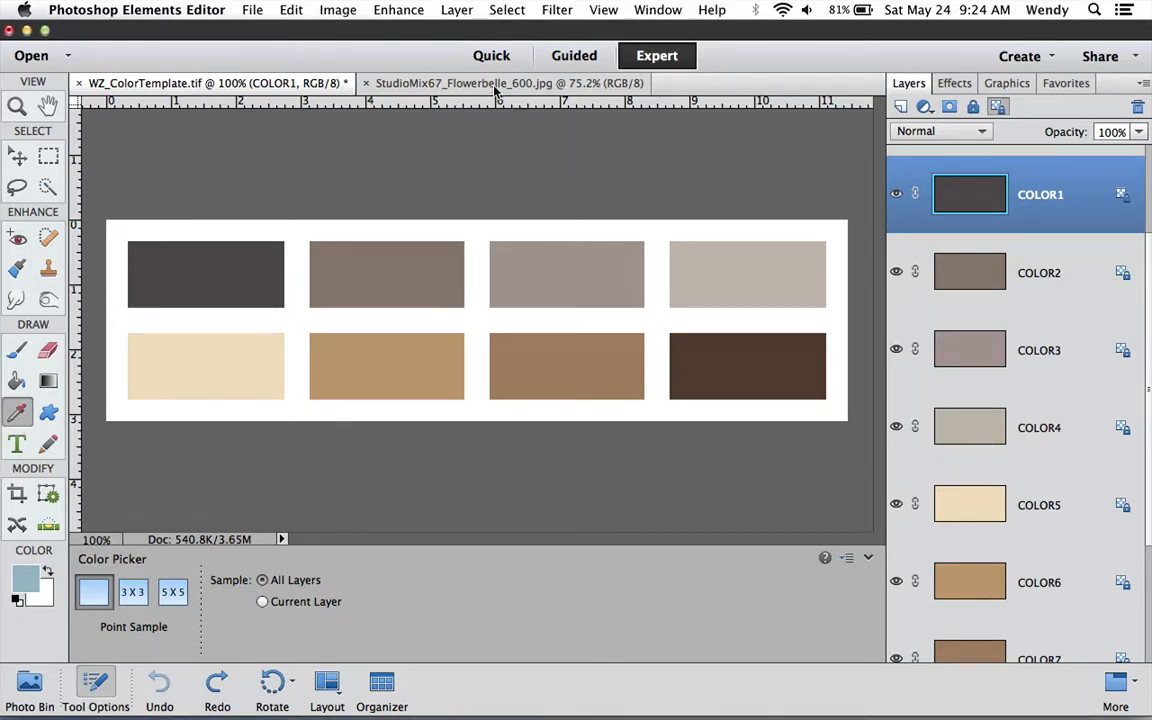
{"action": "left_click", "coordinate": [448, 87]}
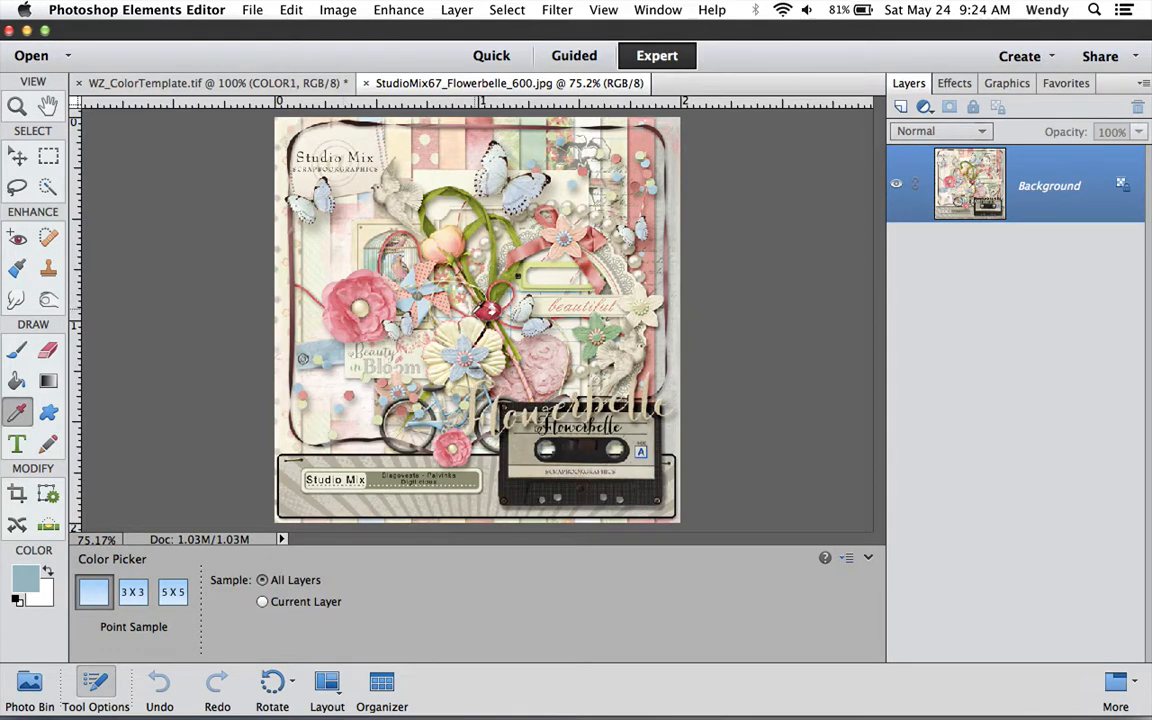
{"action": "left_click", "coordinate": [487, 310]}
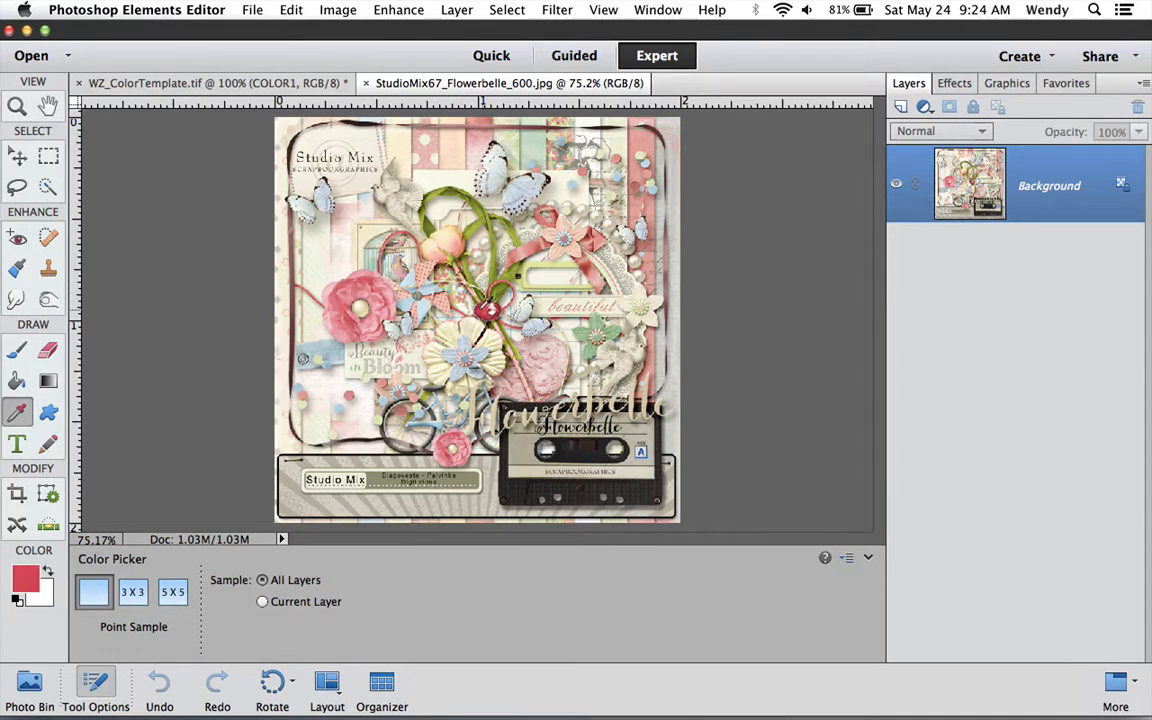
{"action": "left_click", "coordinate": [210, 86]}
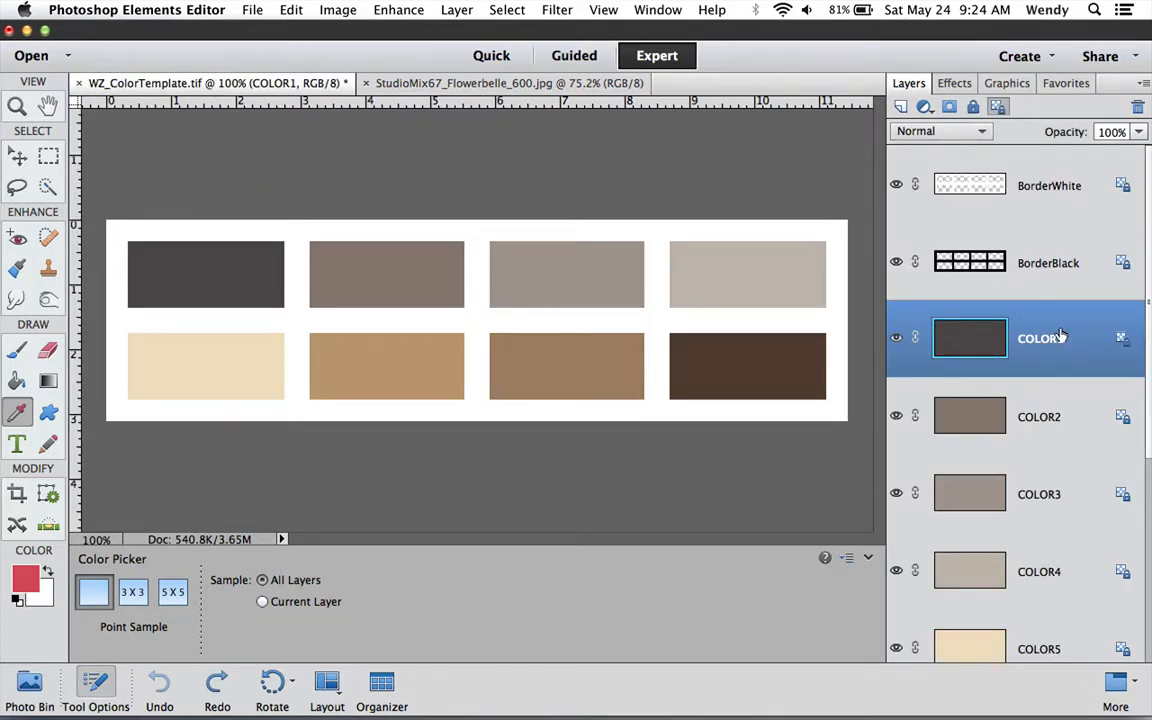
{"action": "key", "text": "alt+shift+BackSpace"}
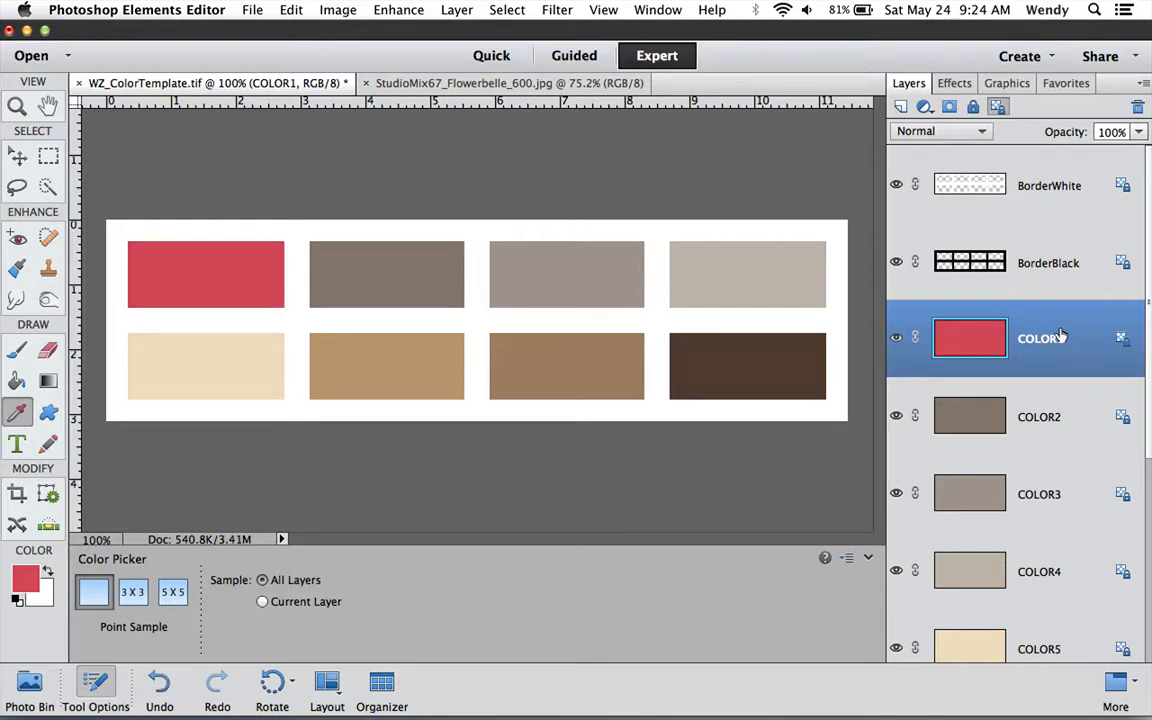
Fill the COLOR2 layer of WZ_ColorTemplate.tif with the olive green sampled from the looped ribbon in the Flowerbelle image.
{"action": "left_click", "coordinate": [1062, 415]}
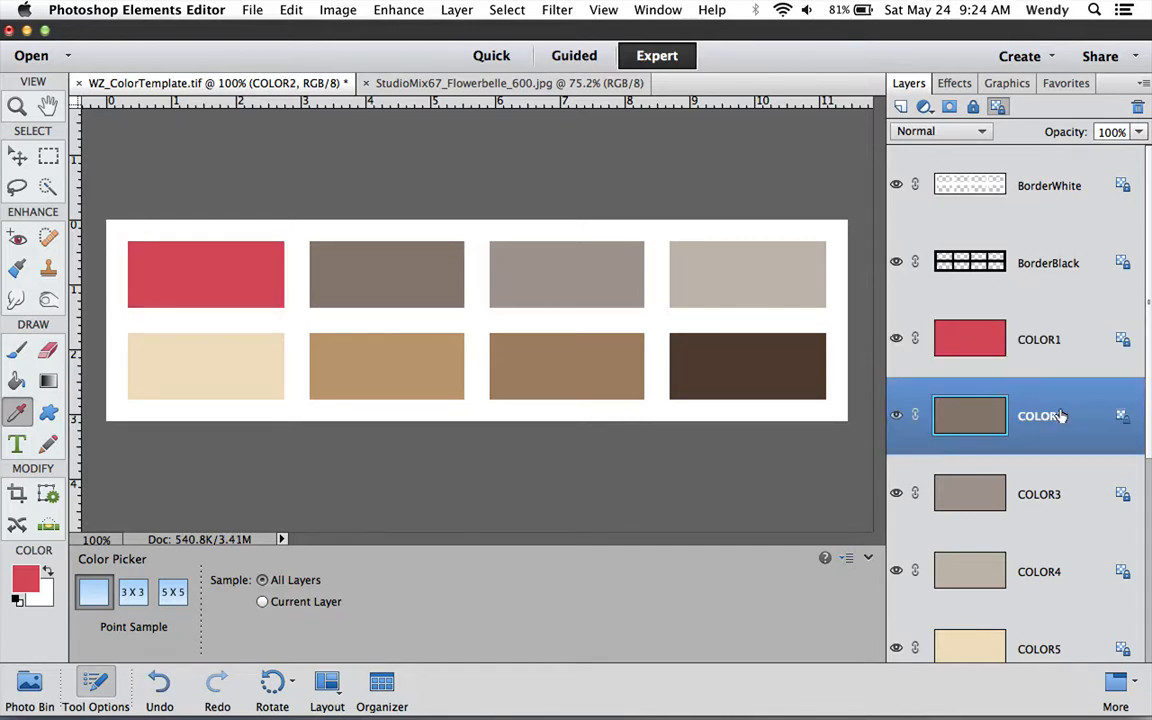
{"action": "left_click", "coordinate": [466, 84]}
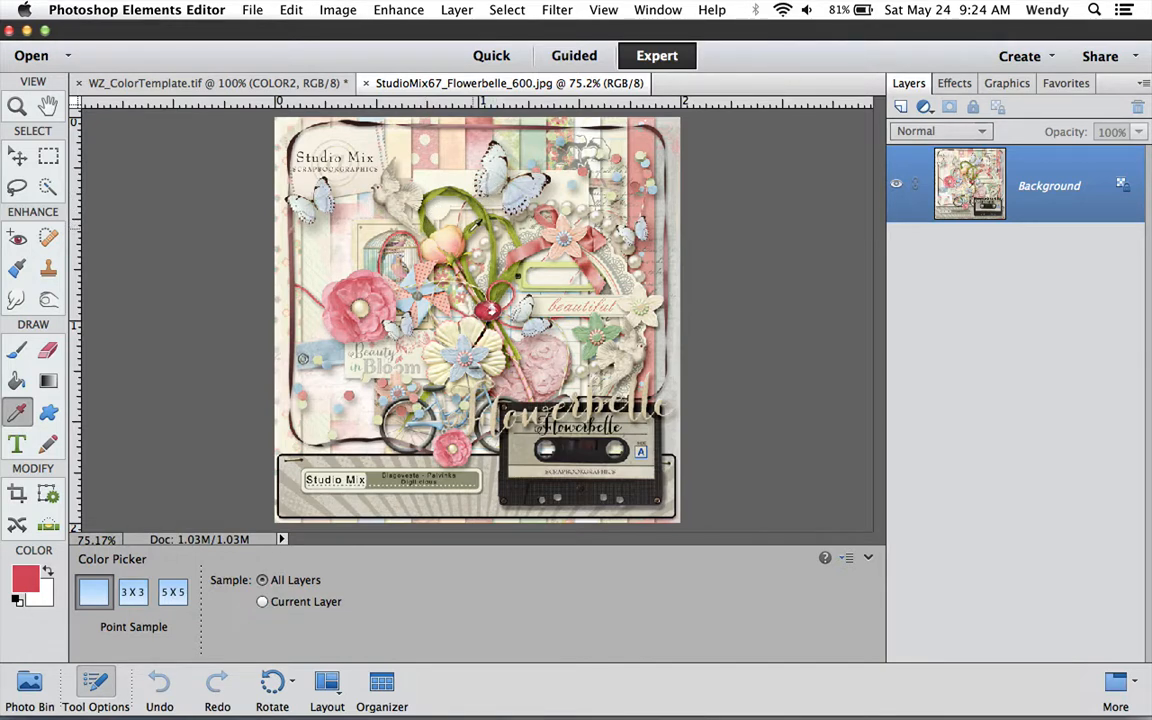
{"action": "left_click", "coordinate": [422, 210]}
{"action": "left_click", "coordinate": [200, 84]}
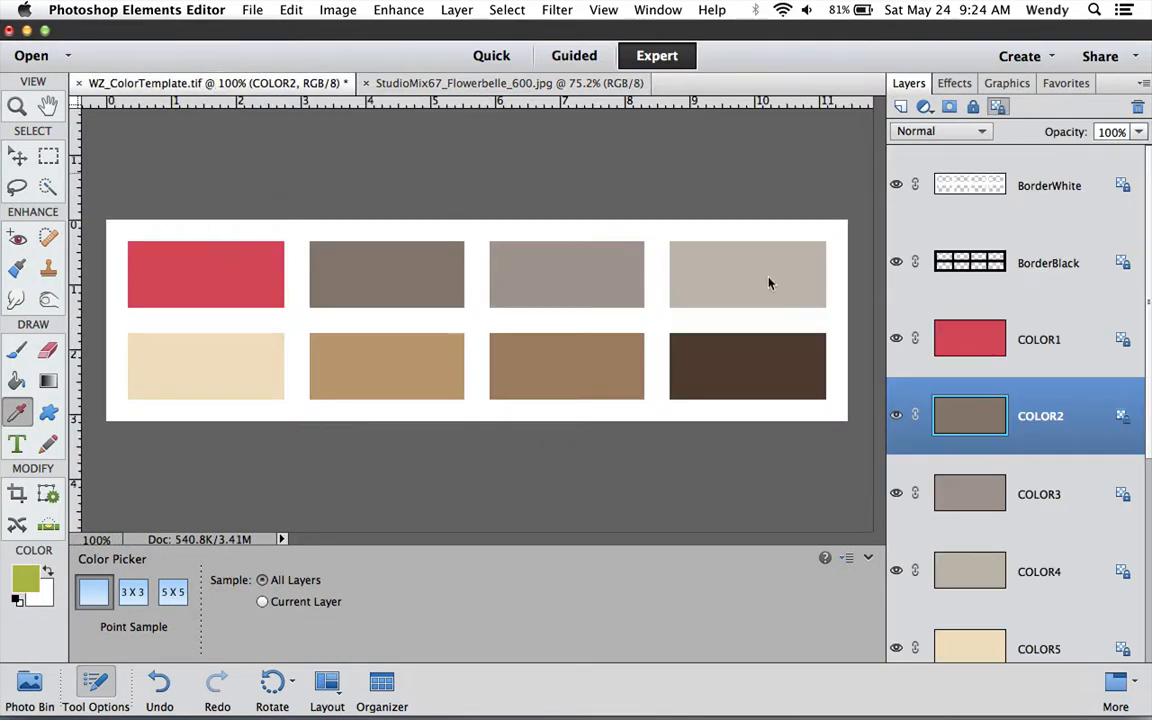
{"action": "key", "text": "alt+BackSpace"}
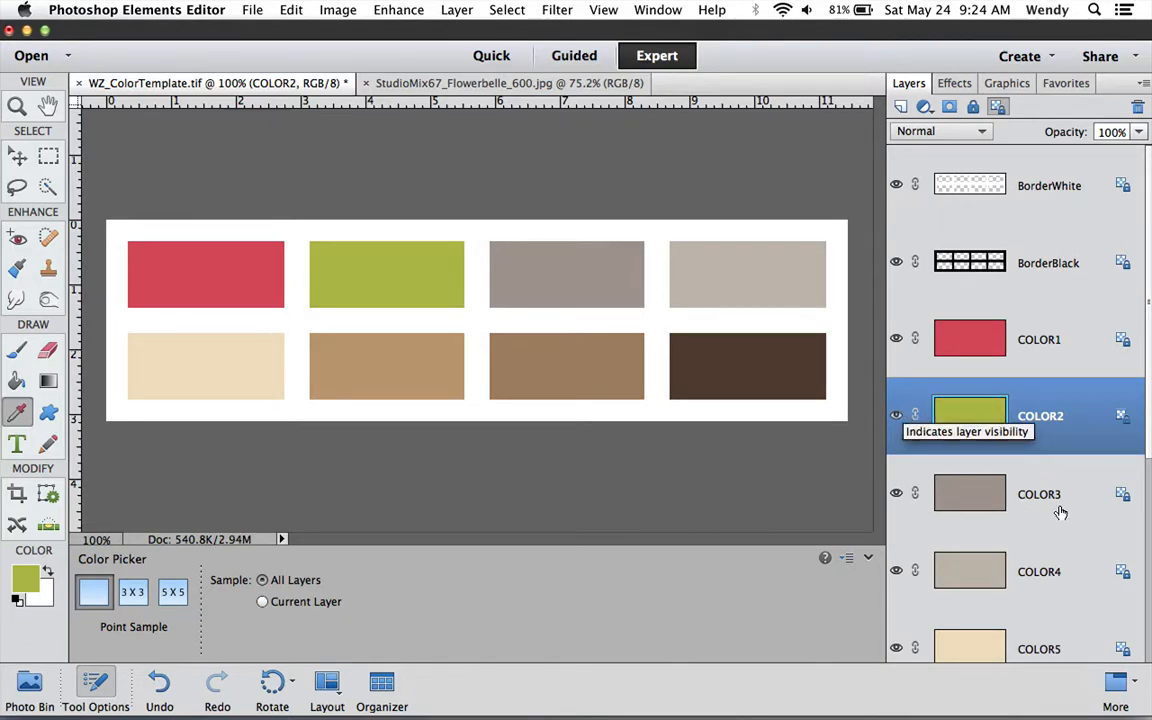
Fill the template's COLOR3 layer with the soft green sampled from the green star-shaped flower in the Flowerbelle image.
{"action": "left_click", "coordinate": [990, 500]}
{"action": "left_click", "coordinate": [415, 84]}
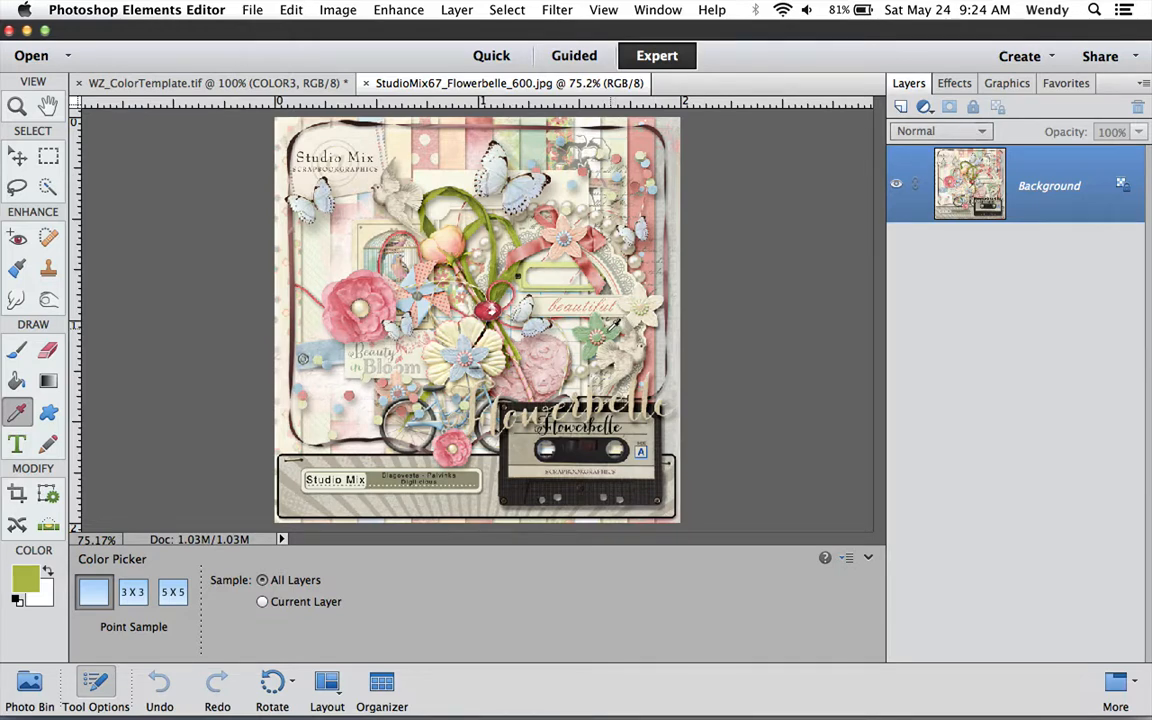
{"action": "left_click", "coordinate": [180, 83]}
{"action": "key", "text": "alt+BackSpace"}
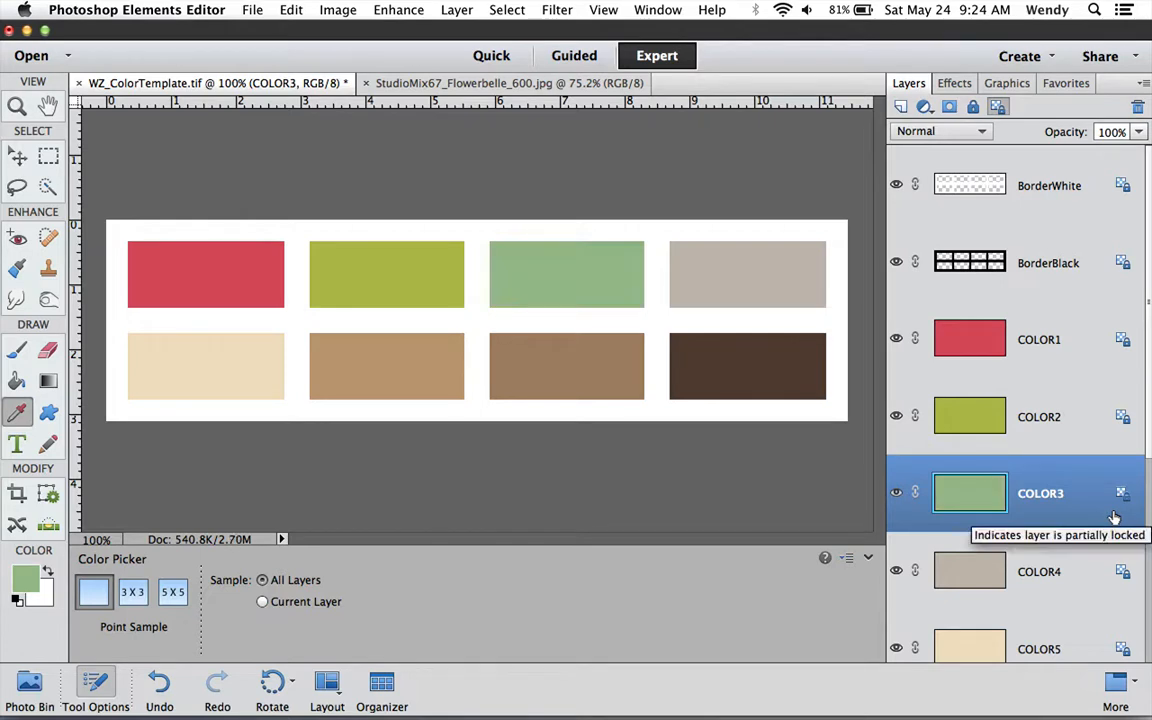
Fill the COLOR4 layer of WZ_ColorTemplate.tif with the light blue sampled from the ribbon beside the "Beauty in Bloom" tag in the Flowerbelle image.
{"action": "left_click", "coordinate": [1059, 578]}
{"action": "left_click", "coordinate": [489, 83]}
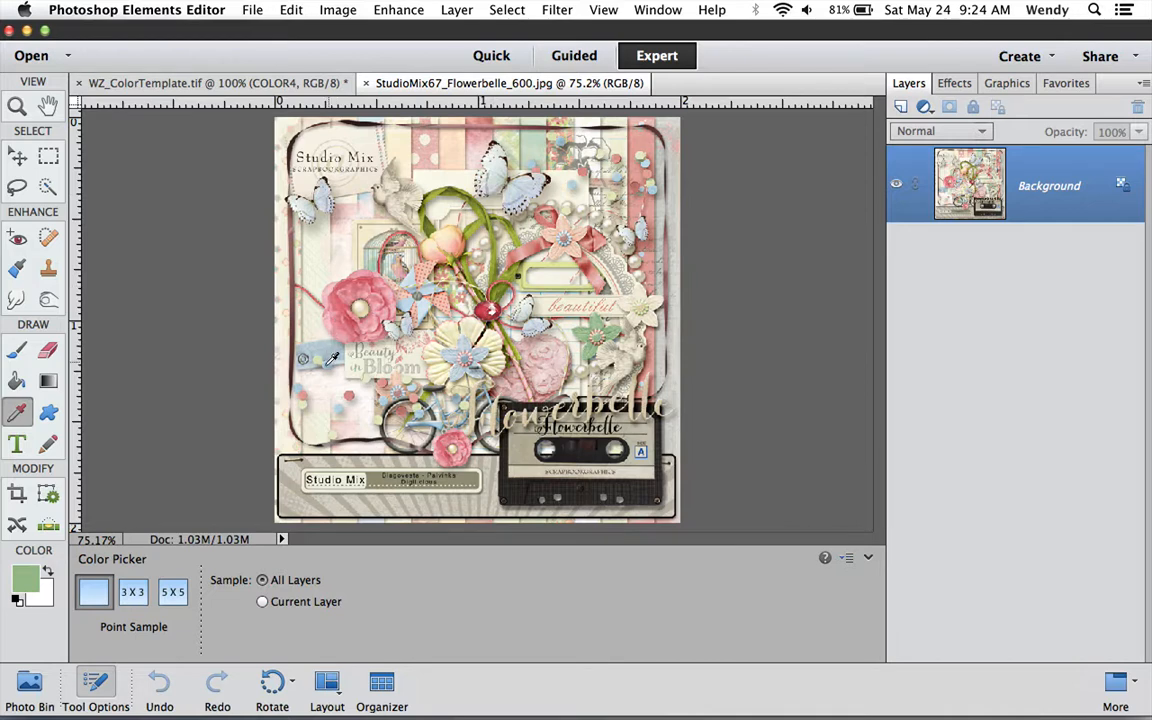
{"action": "left_click", "coordinate": [210, 80]}
{"action": "key", "text": "alt+BackSpace"}
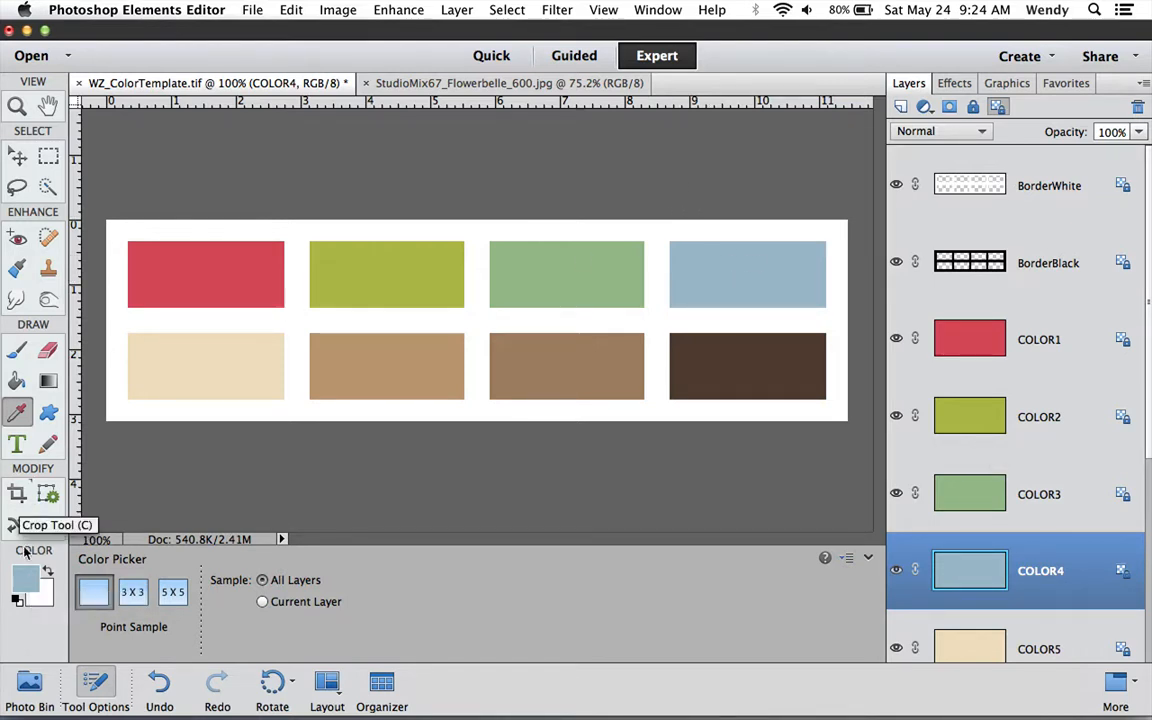
Darken the foreground blue to #80a2b3 and refill the COLOR4 layer with it.
{"action": "left_click", "coordinate": [27, 578]}
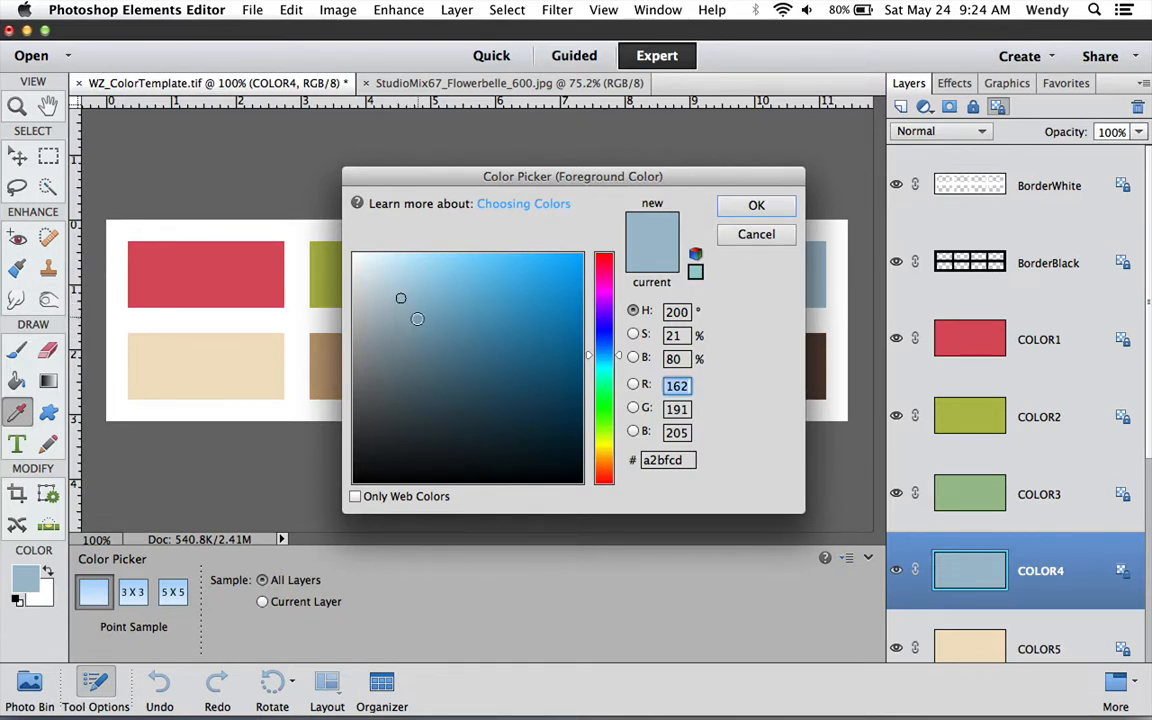
{"action": "left_click", "coordinate": [418, 321]}
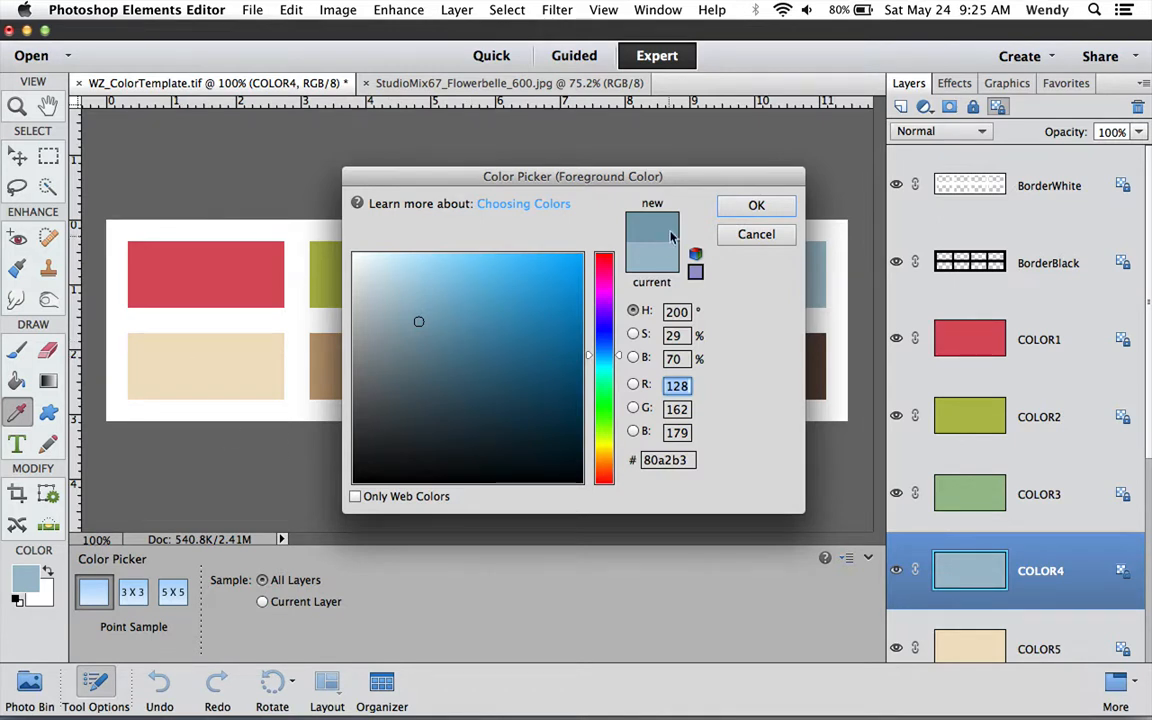
{"action": "left_click", "coordinate": [760, 206]}
{"action": "key", "text": "alt+BackSpace"}
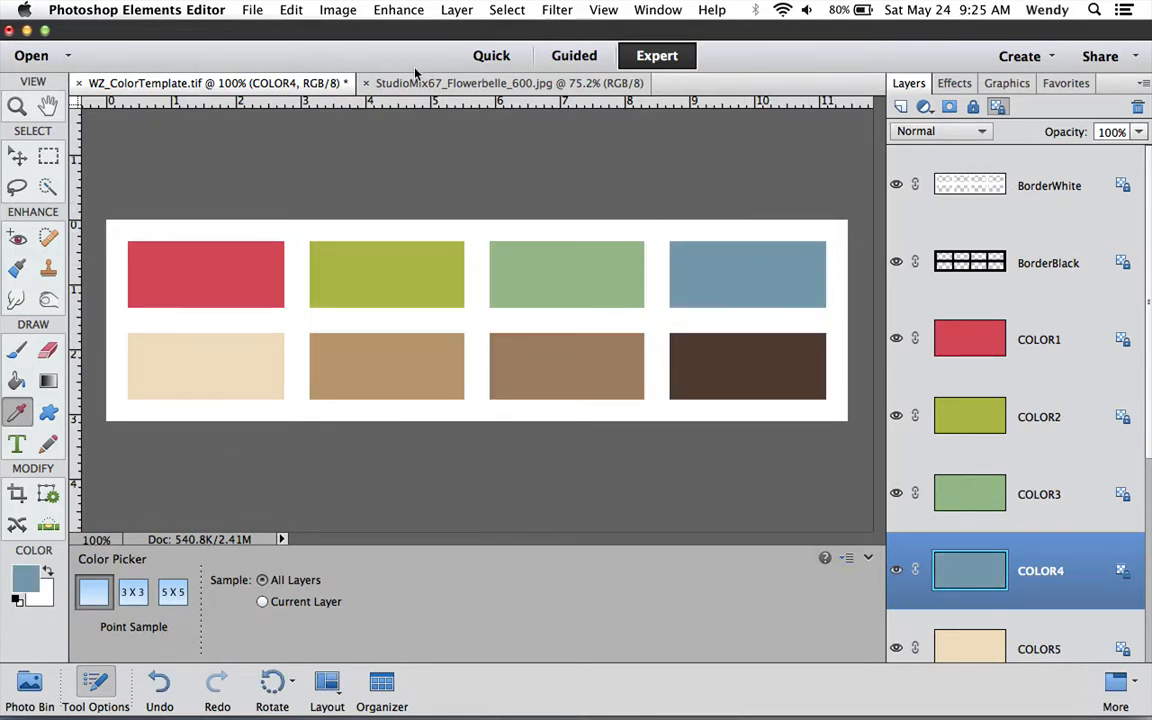
Refill the COLOR3 layer with a slightly darker, more saturated shade of its green, and check the Flowerbelle preview.
{"action": "left_click", "coordinate": [554, 268]}
{"action": "left_click", "coordinate": [947, 462]}
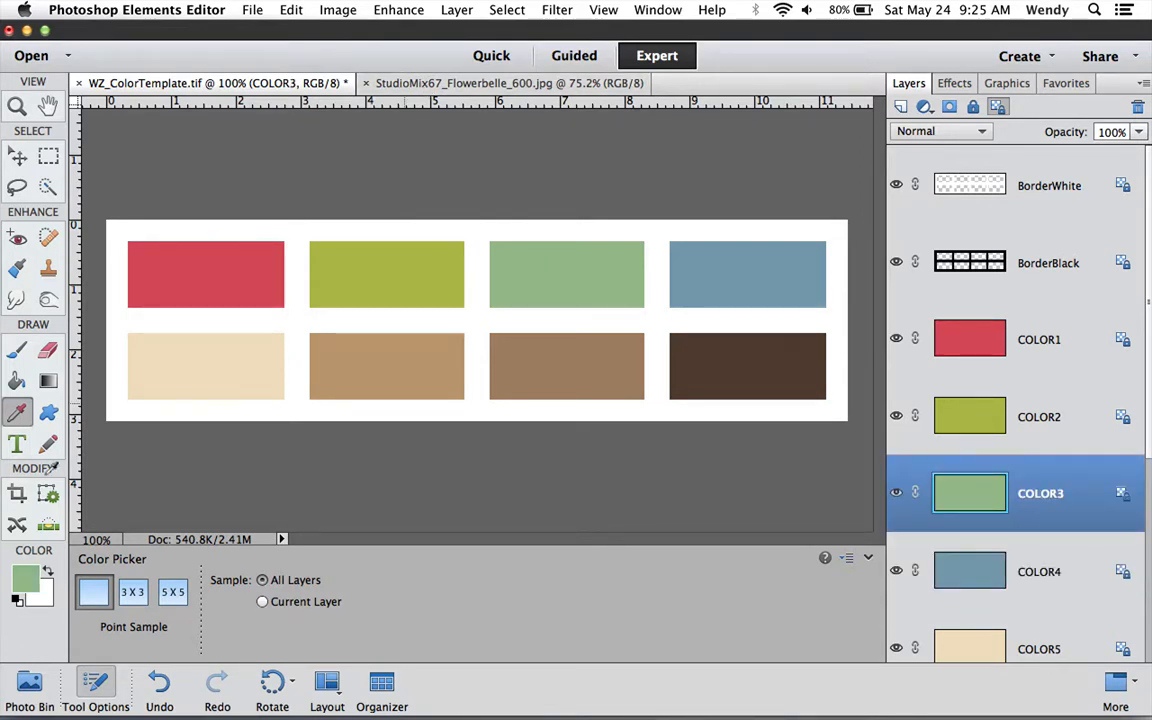
{"action": "left_click", "coordinate": [25, 579]}
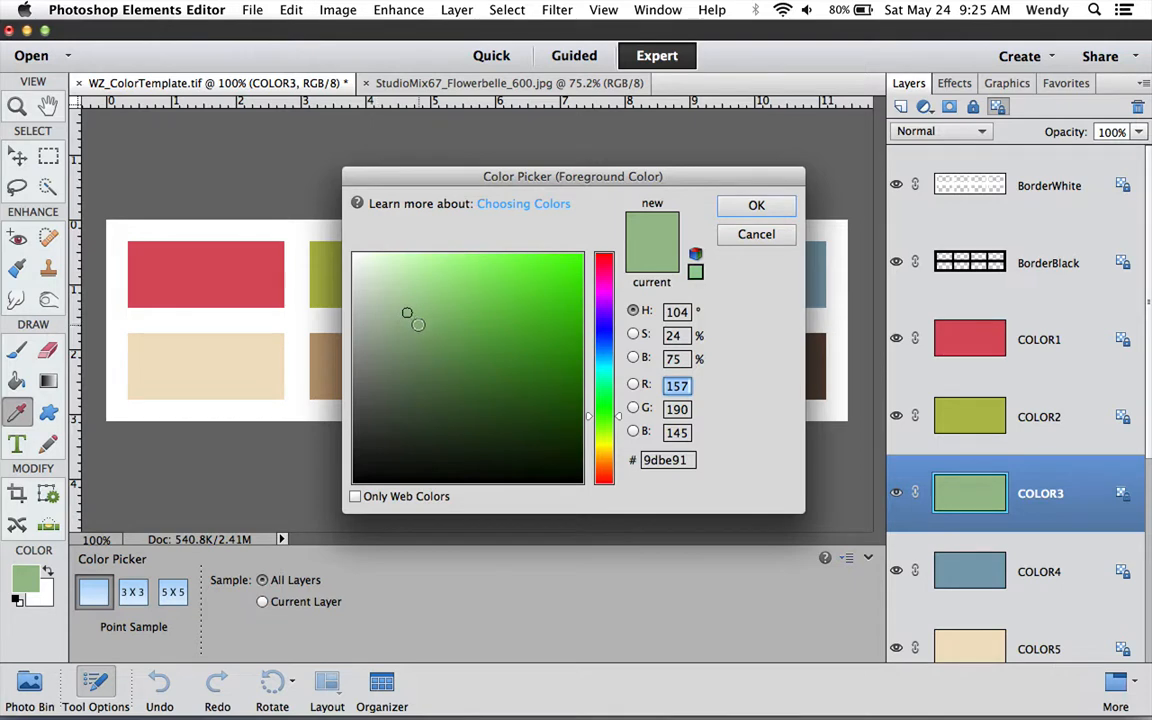
{"action": "left_click", "coordinate": [418, 323]}
{"action": "left_click", "coordinate": [757, 205]}
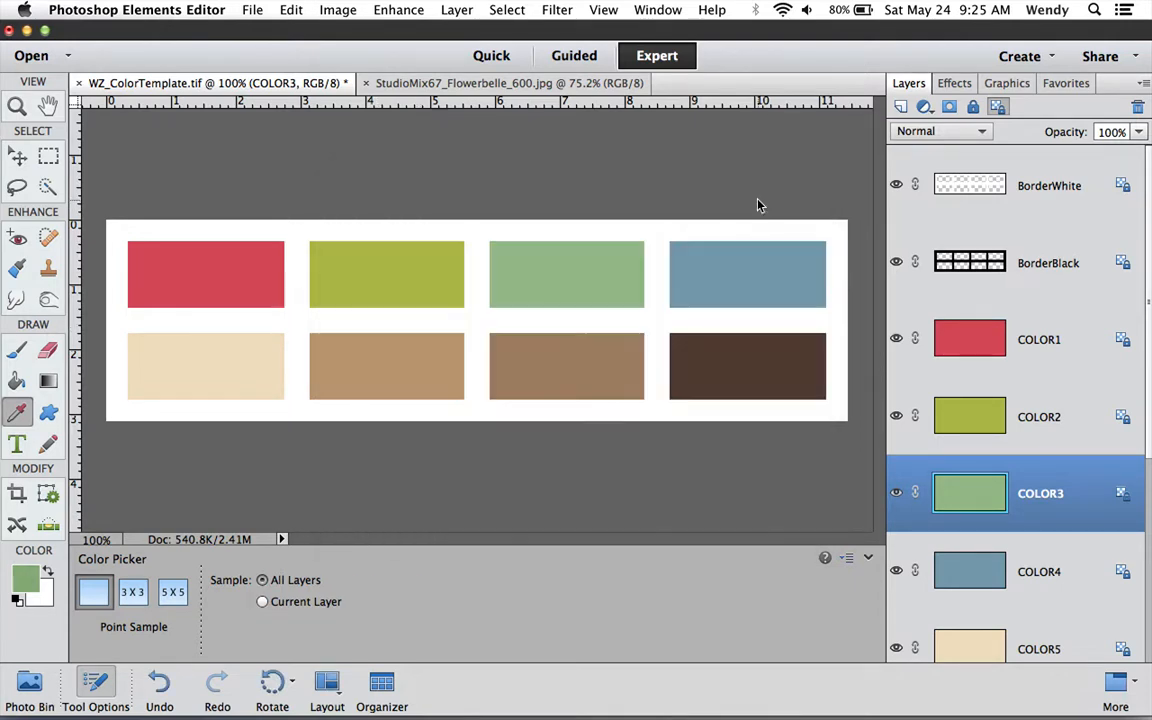
{"action": "key", "text": "alt+BackSpace"}
{"action": "left_click", "coordinate": [449, 85]}
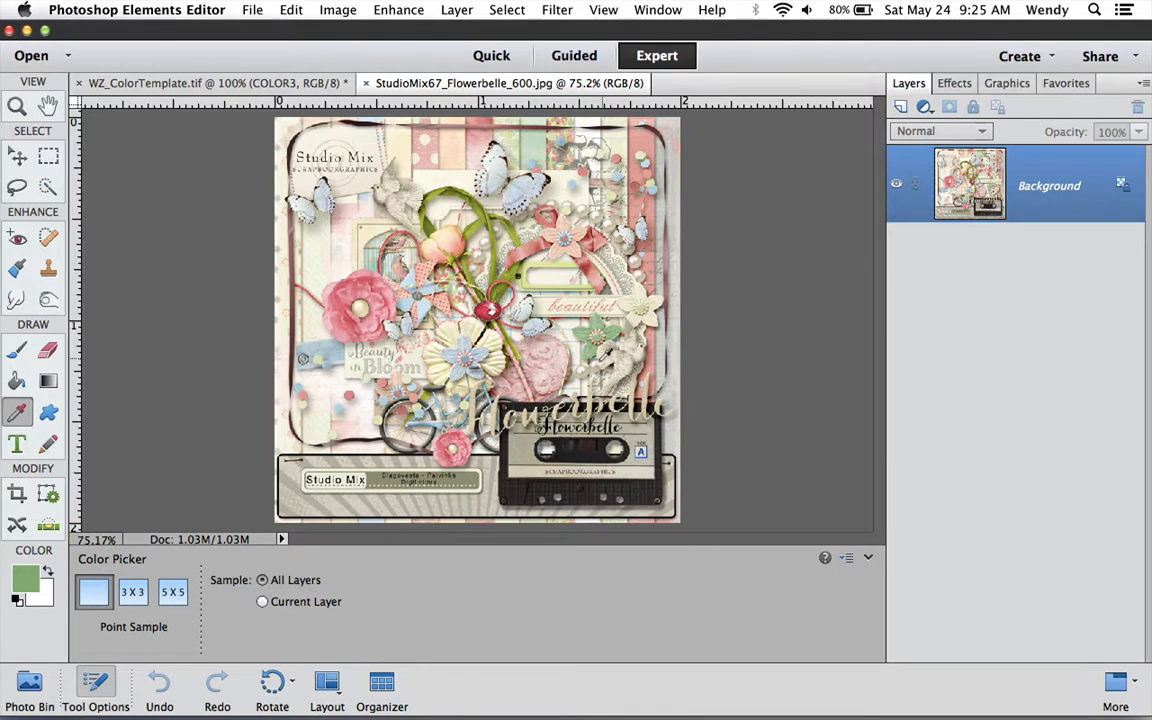
{"action": "left_click", "coordinate": [262, 83]}
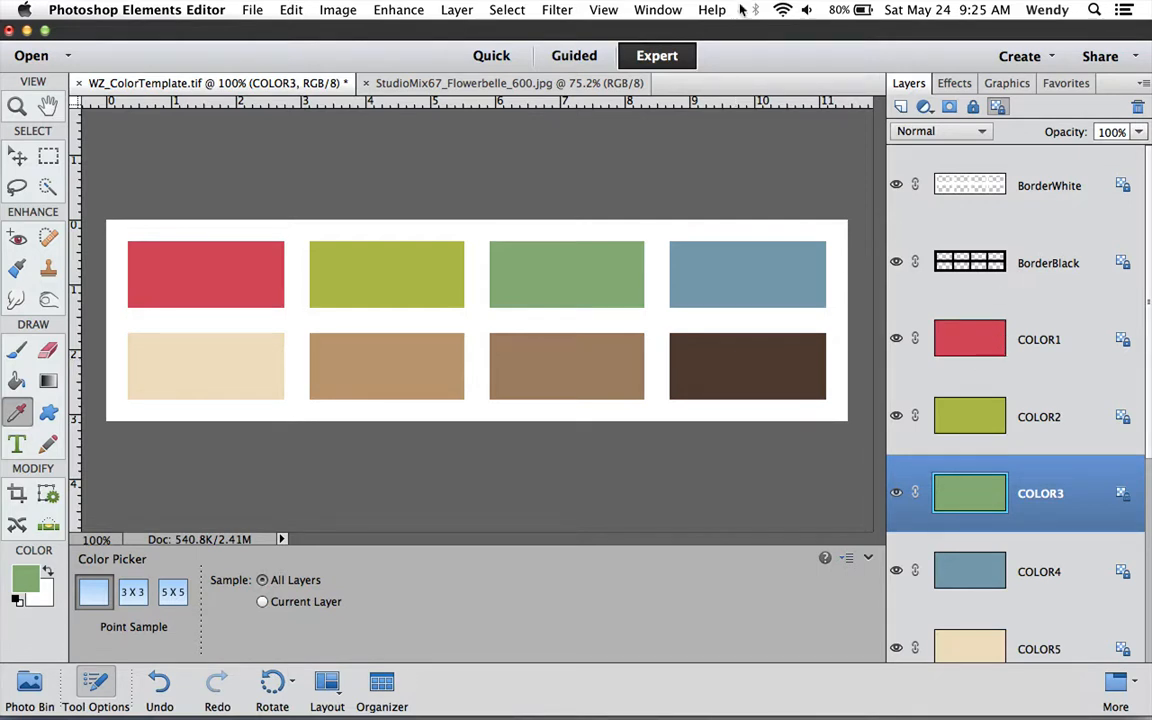
Run the WZ_MakeMeSolids action from the WZ_MakeMePapers set on the color template, continuing past its instruction messages.
{"action": "left_click", "coordinate": [672, 9]}
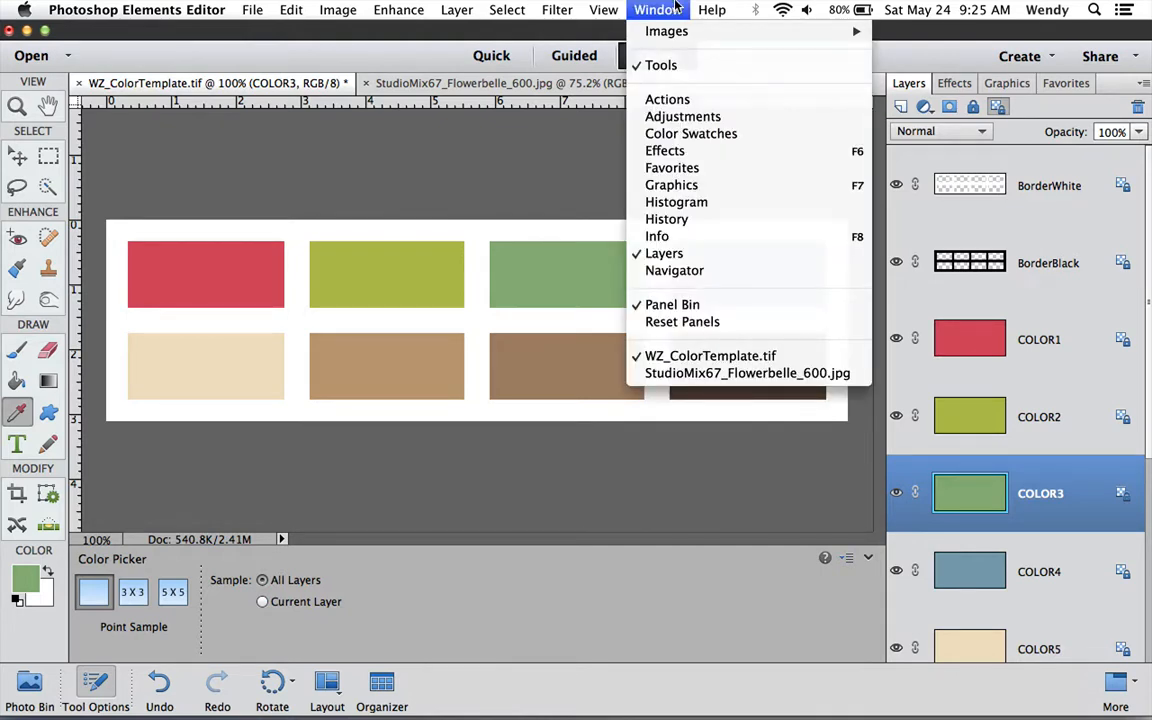
{"action": "left_click", "coordinate": [688, 99]}
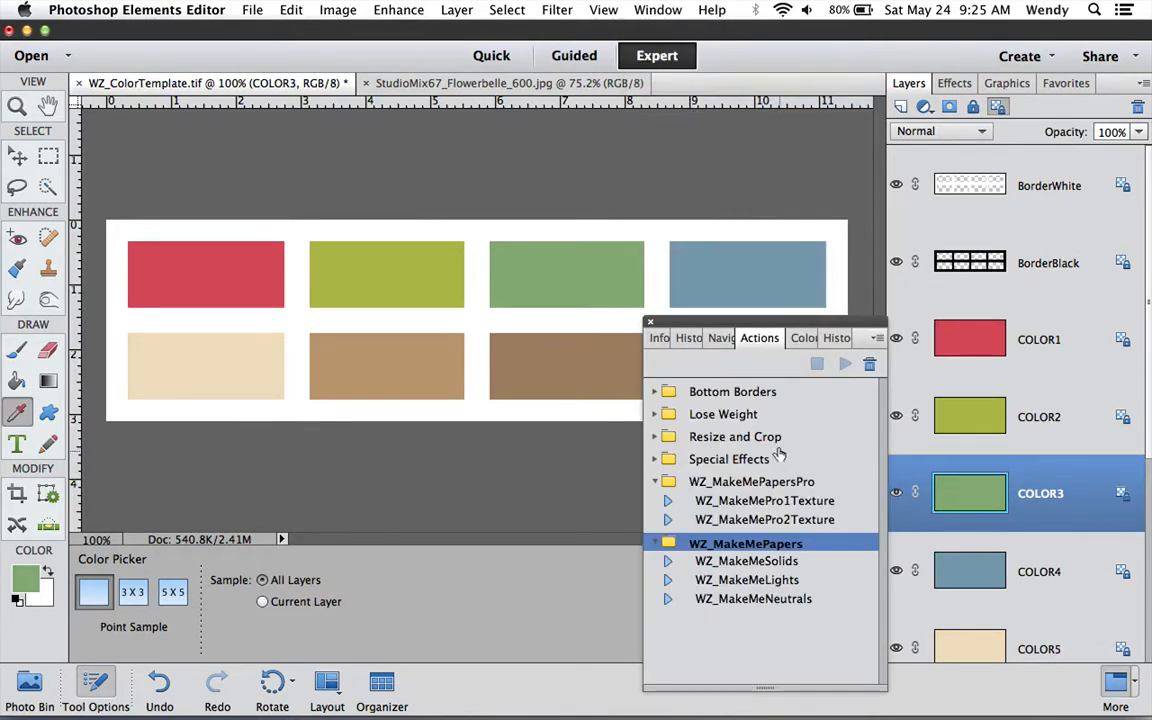
{"action": "left_click", "coordinate": [748, 563]}
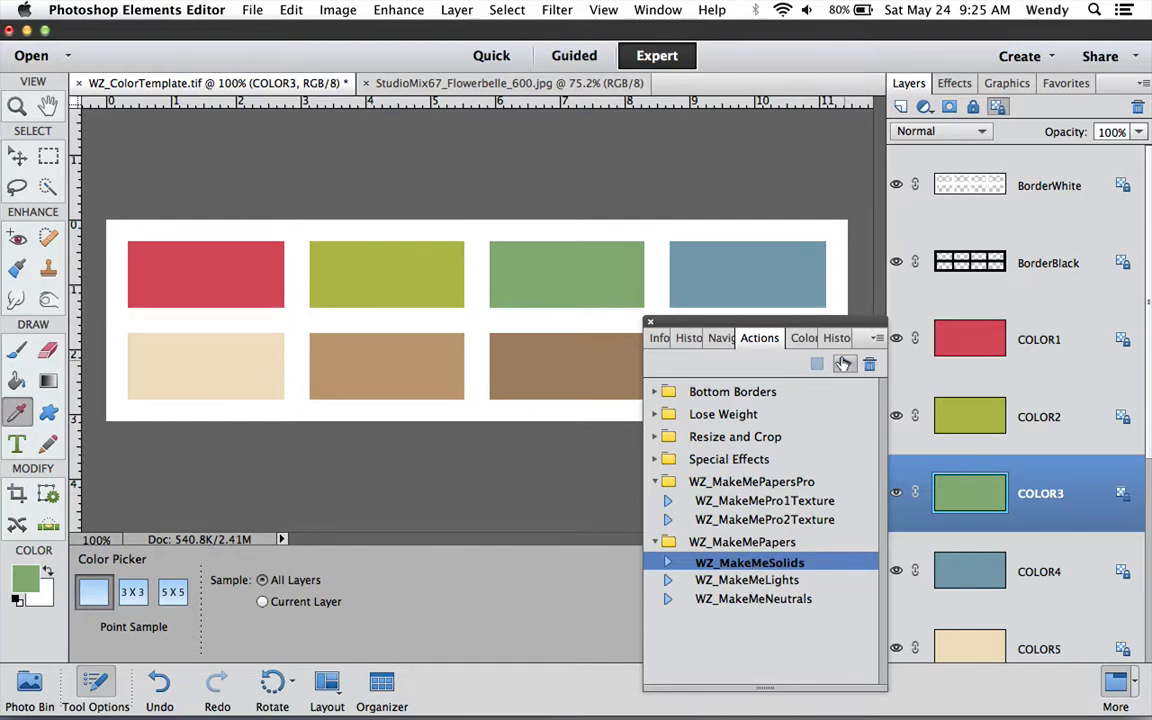
{"action": "left_click", "coordinate": [843, 364]}
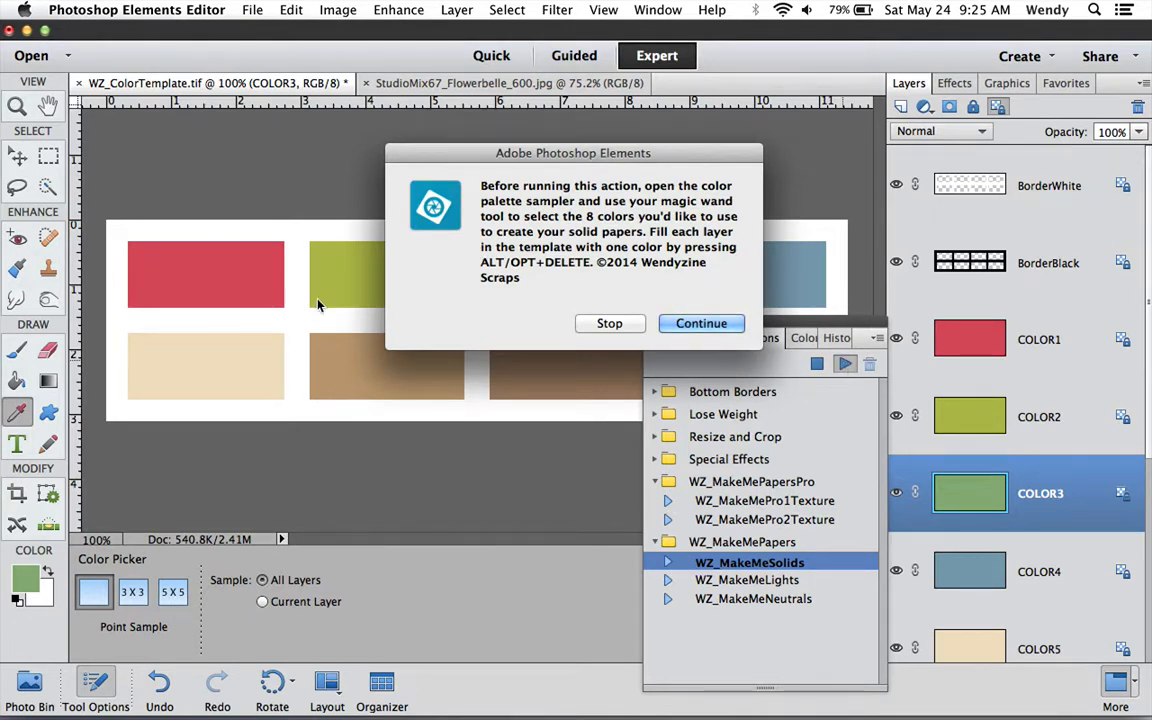
{"action": "left_click", "coordinate": [700, 323]}
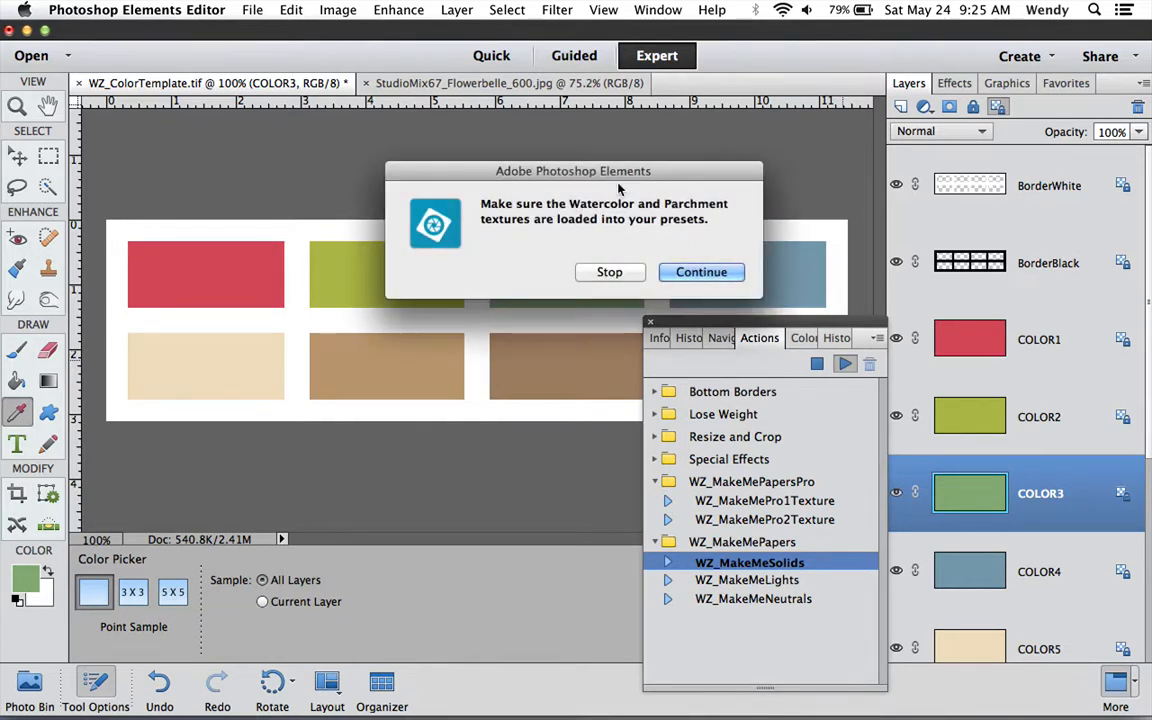
{"action": "left_click", "coordinate": [701, 273]}
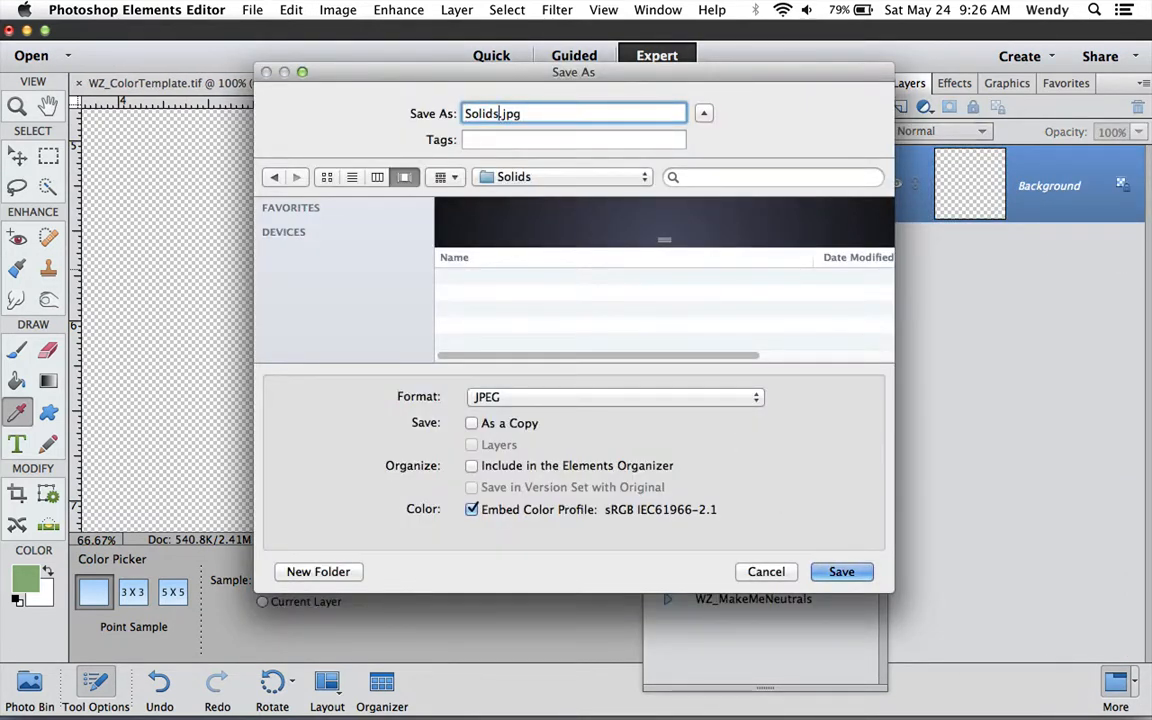
Save the first solid paper as Solids1.jpg in the Solids folder, with JPEG quality 10 (Maximum).
{"action": "type", "text": "1"}
{"action": "left_click", "coordinate": [859, 576]}
{"action": "left_click", "coordinate": [681, 239]}
{"action": "key", "text": "Return"}
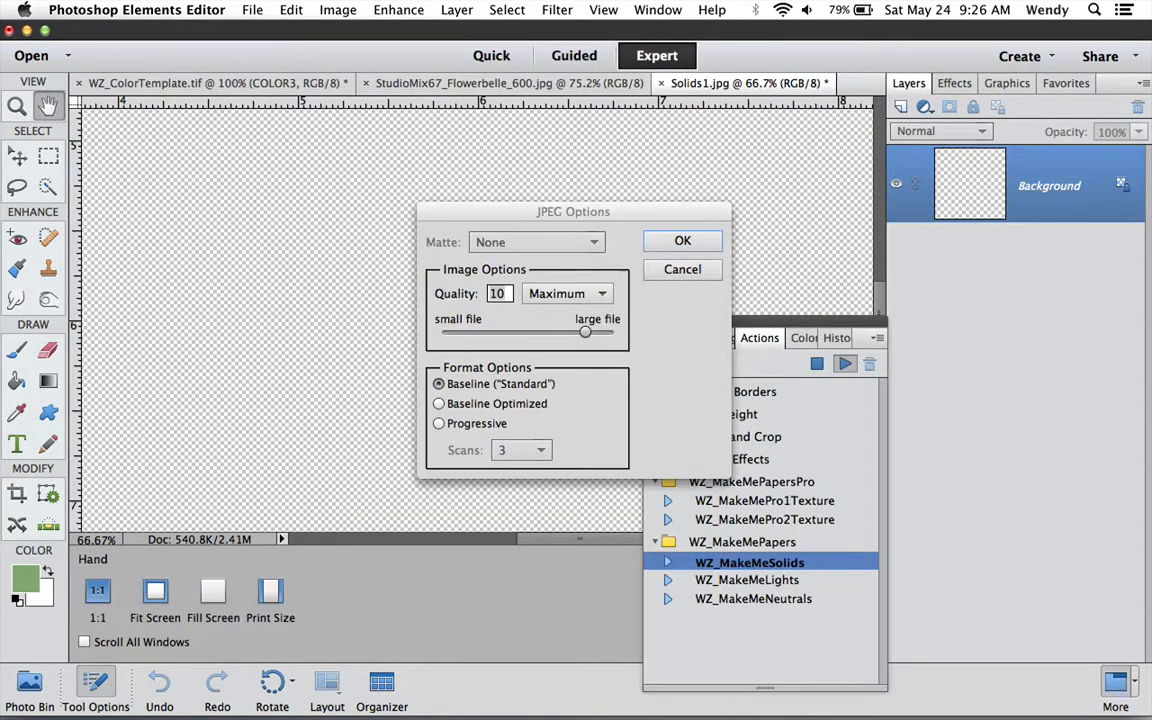
{"action": "key", "text": "Return"}
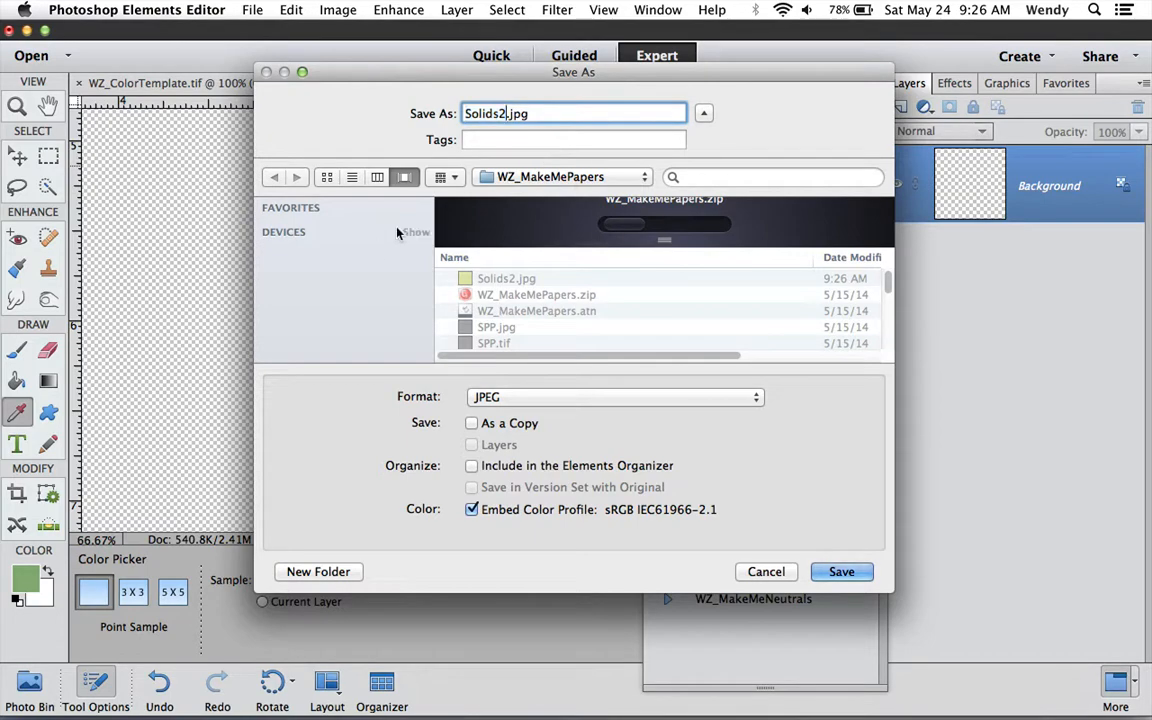
Save the remaining papers as Solids2.jpg through Solids8.jpg with JPEG quality 10 (Maximum).
{"action": "key", "text": "Return"}
{"action": "key", "text": "Return"}
{"action": "key", "text": "Return"}
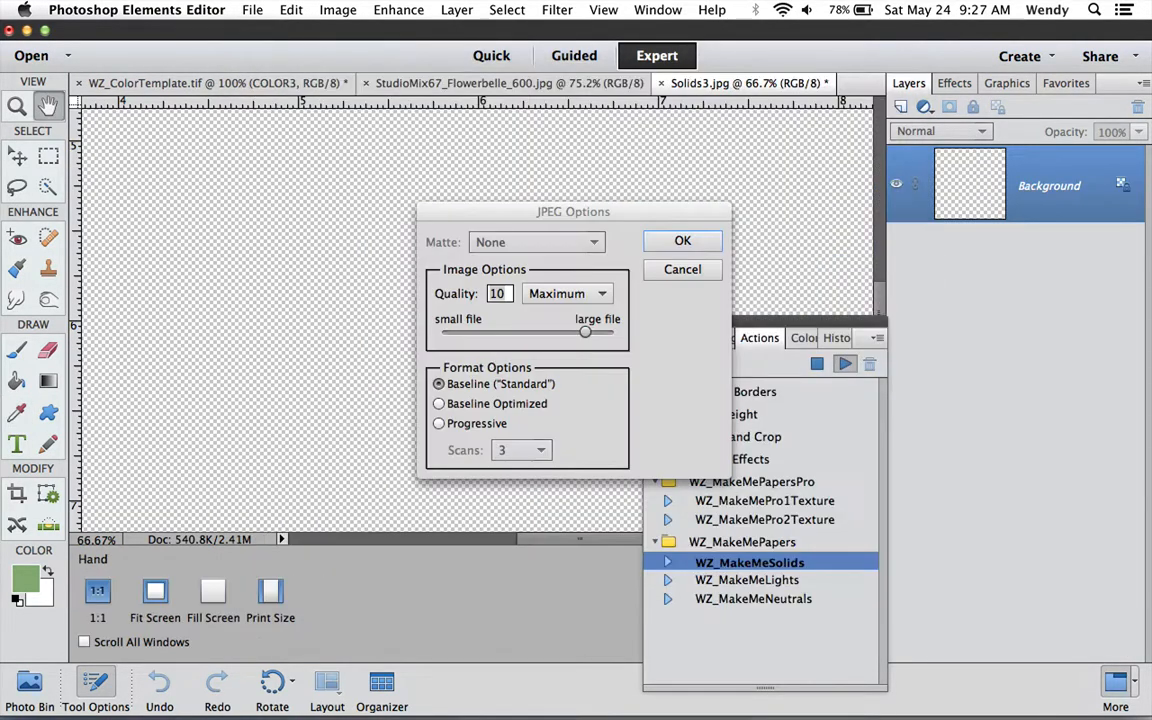
{"action": "key", "text": "Return"}
{"action": "key", "text": "Return"}
{"action": "key", "text": "Return"}
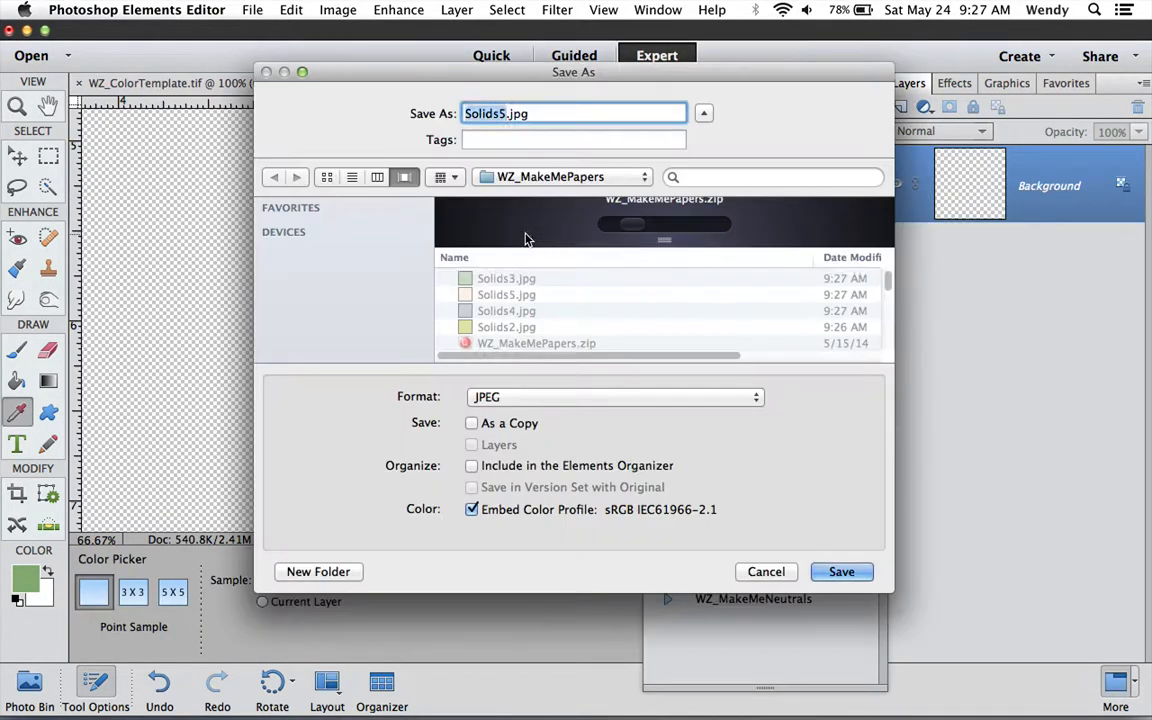
{"action": "key", "text": "Return"}
{"action": "key", "text": "Return"}
{"action": "key", "text": "Return"}
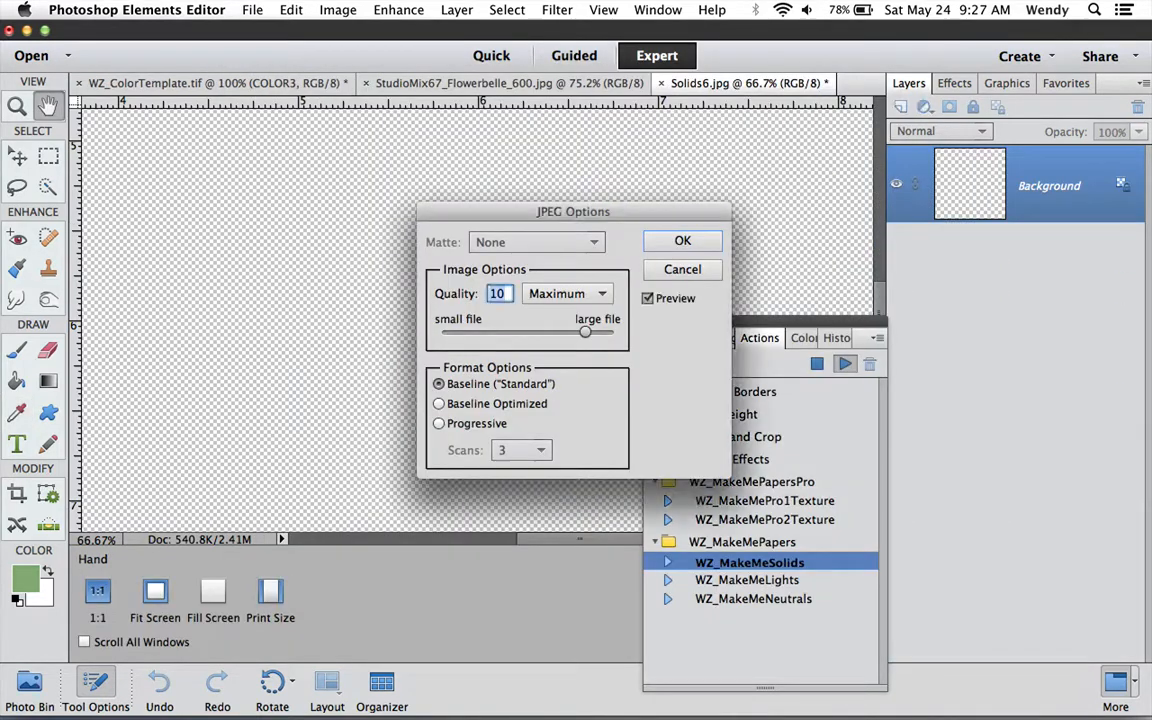
{"action": "key", "text": "Return"}
{"action": "key", "text": "Return"}
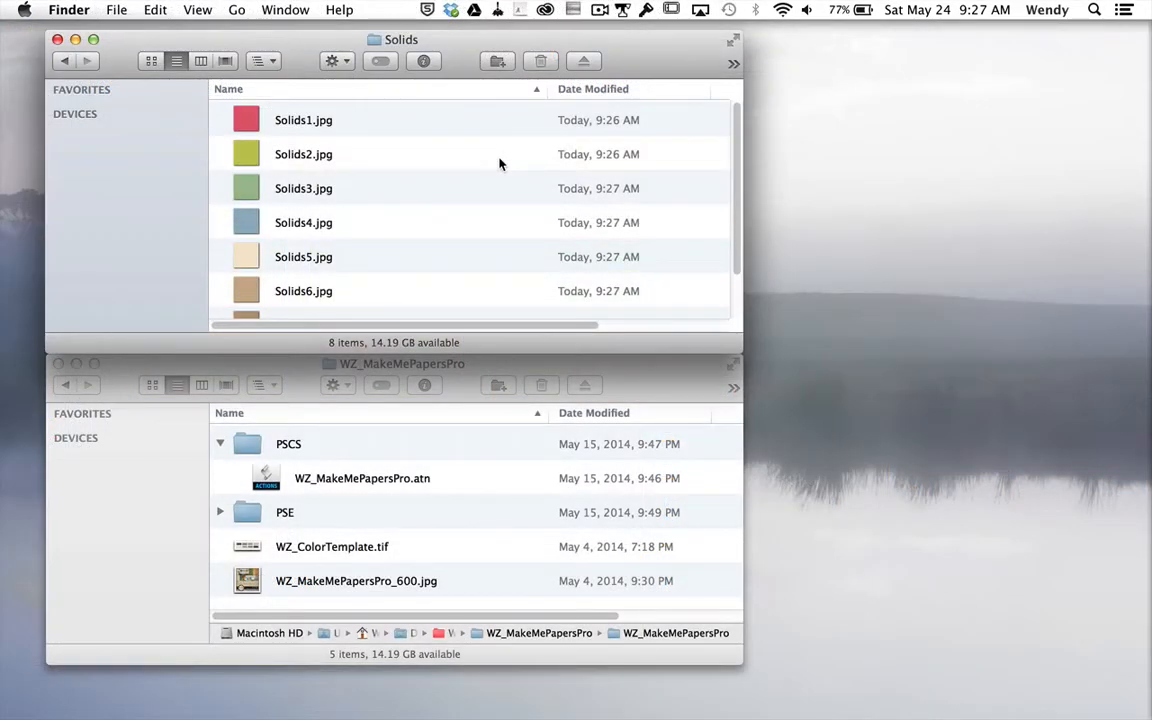
In Finder, select all the Solids JPEG files in the Solids folder and open them together in Preview.
{"action": "left_click", "coordinate": [305, 120]}
{"action": "scroll", "coordinate": [334, 175], "scroll_direction": "down", "scroll_amount": 2}
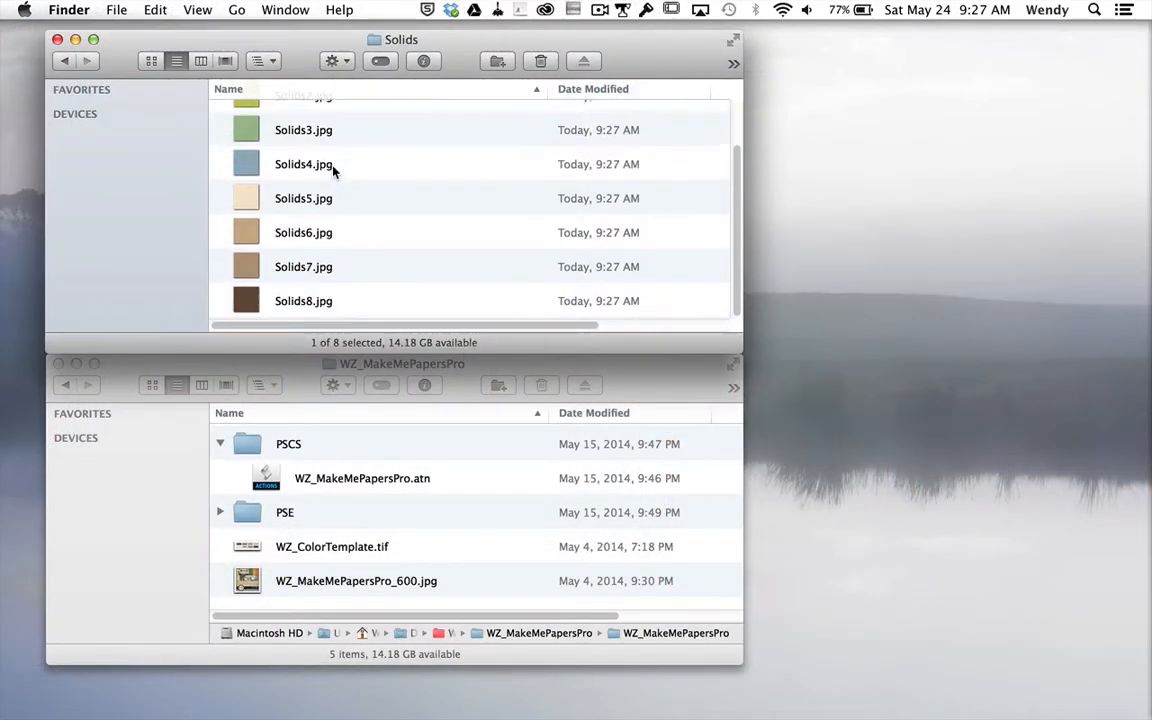
{"action": "key", "text": "super+a"}
{"action": "key", "text": "super+o"}
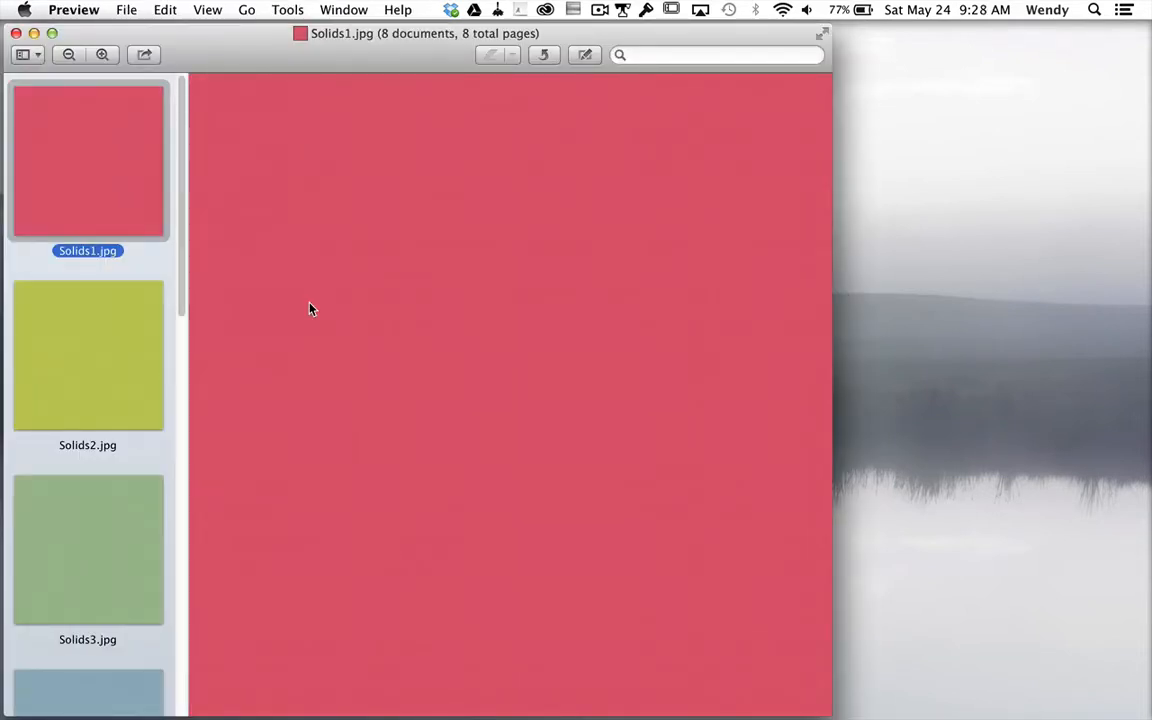
Examine each solid paper from Solids1.jpg to Solids8.jpg in Preview, and close the viewer.
{"action": "key", "text": "Down"}
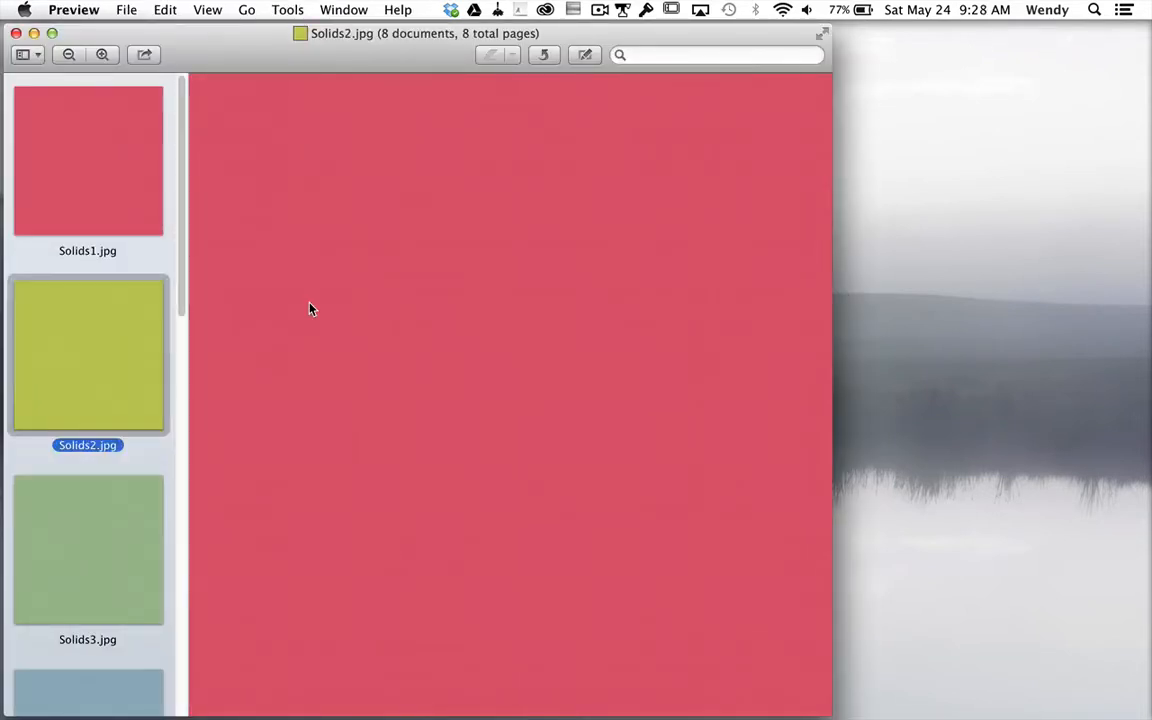
{"action": "key", "text": "Down"}
{"action": "key", "text": "Down"}
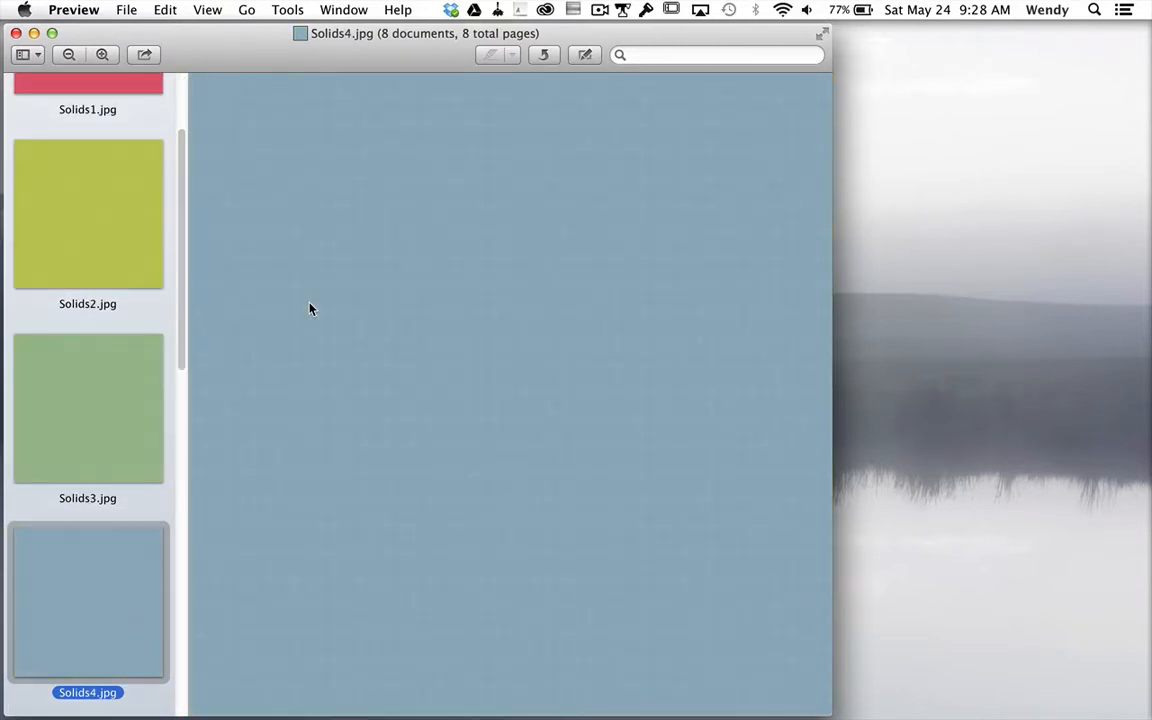
{"action": "key", "text": "Down"}
{"action": "key", "text": "Down"}
{"action": "key", "text": "Down"}
{"action": "key", "text": "Down"}
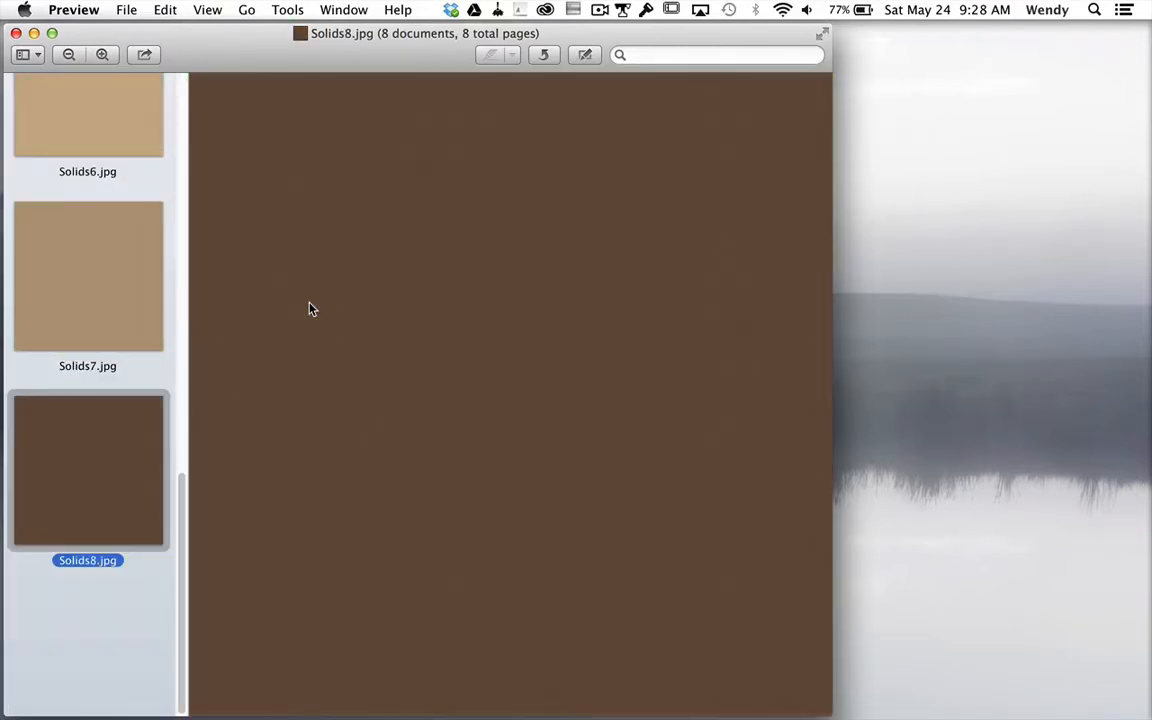
{"action": "left_click", "coordinate": [16, 34]}
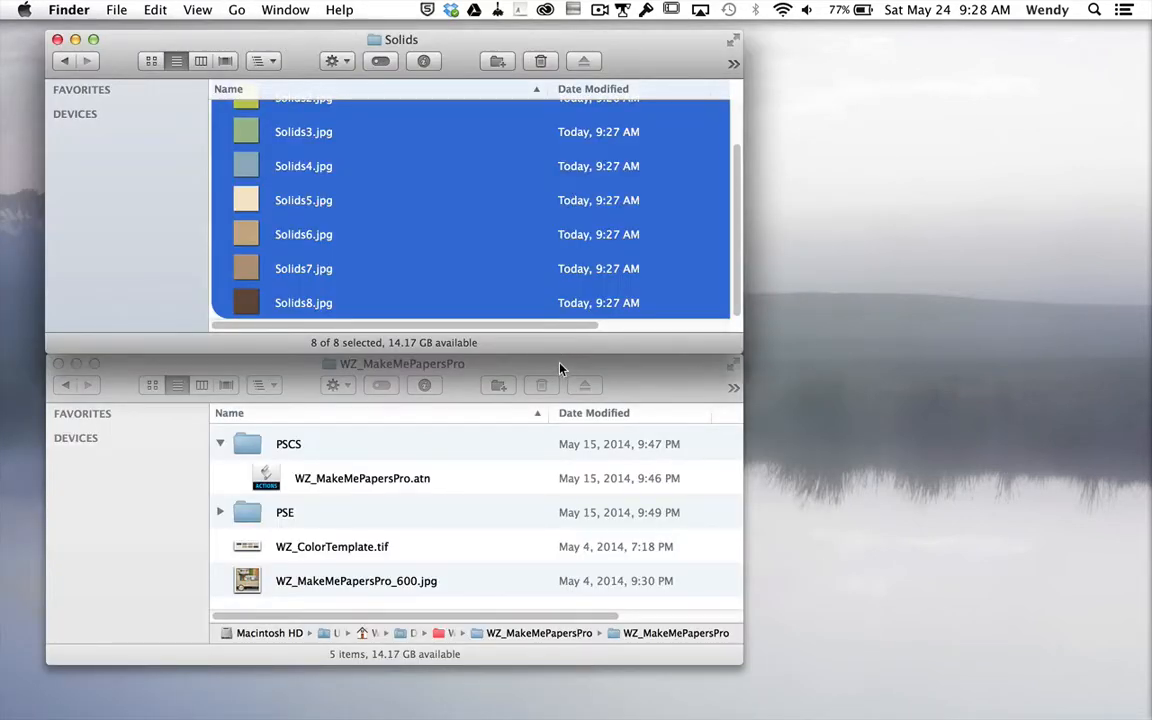
Back in Photoshop Elements, run the WZ_MakeMePro2Texture action and load studiomix25_CUmix_arock_overlay (4).jpg as its first texture.
{"action": "left_click", "coordinate": [560, 369]}
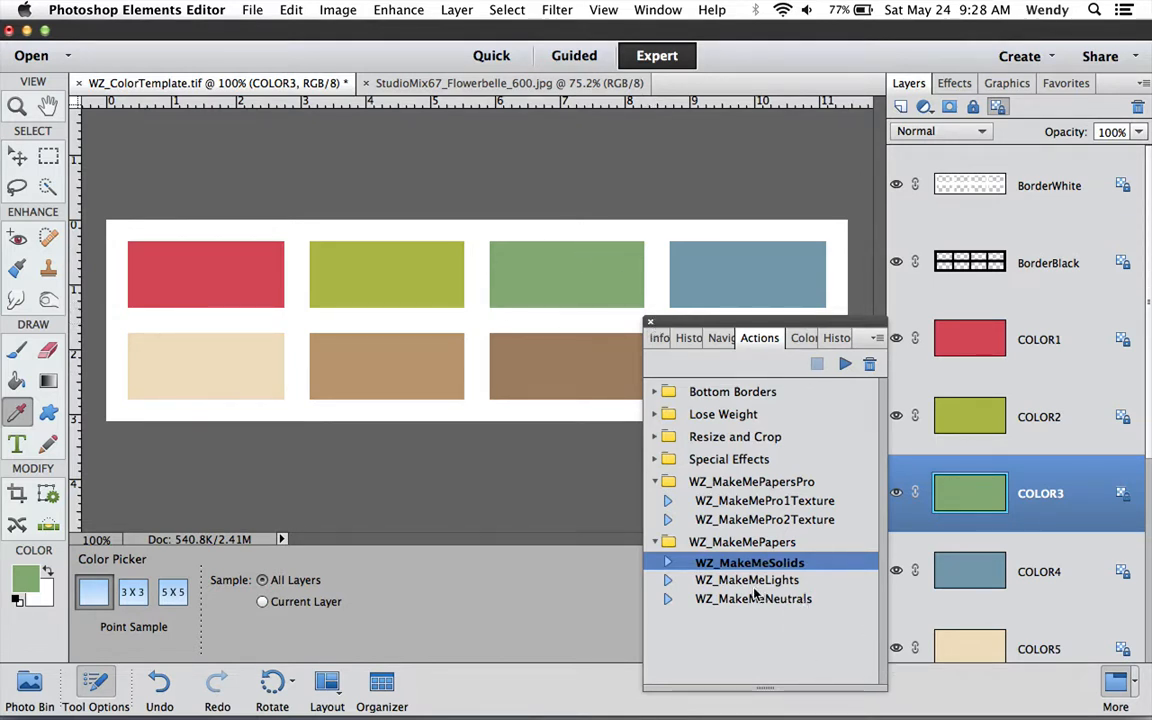
{"action": "left_click", "coordinate": [753, 483]}
{"action": "left_click", "coordinate": [800, 502]}
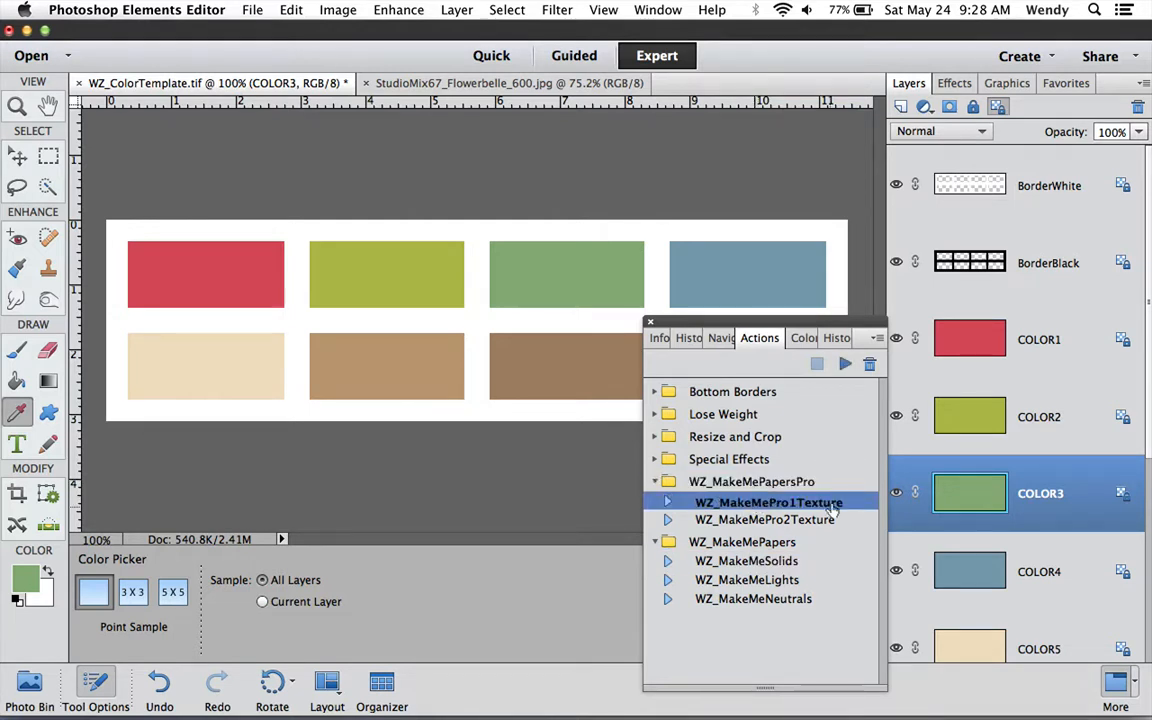
{"action": "left_click", "coordinate": [739, 520]}
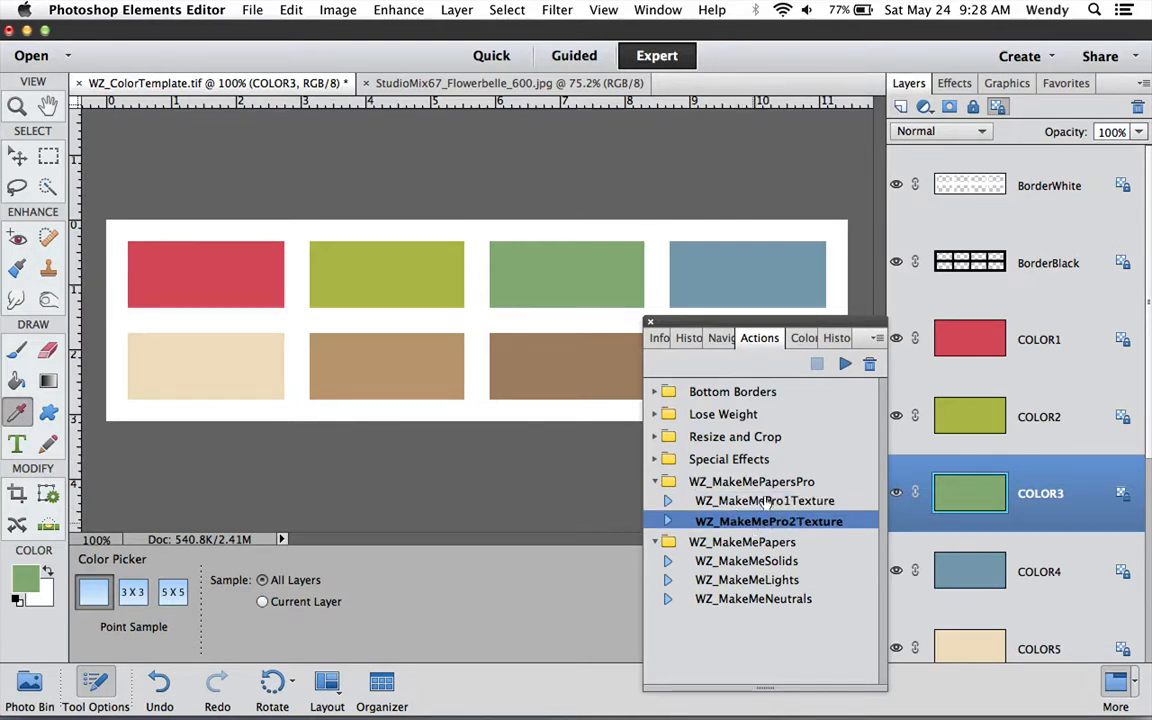
{"action": "left_click", "coordinate": [843, 363]}
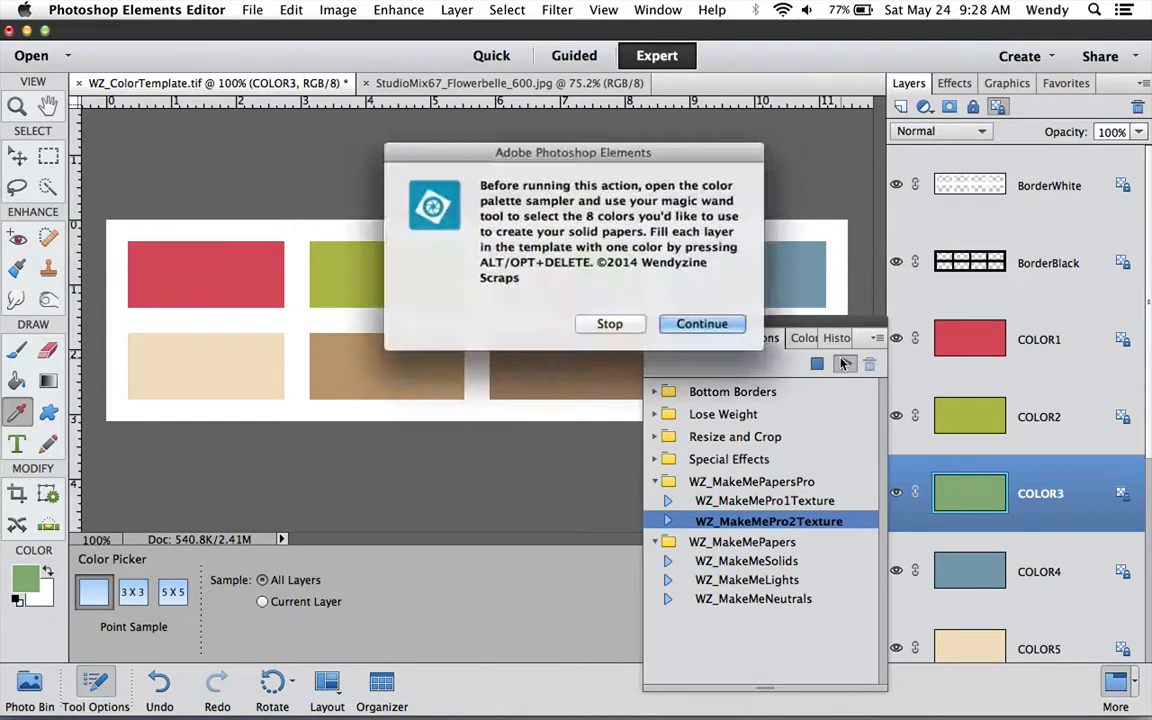
{"action": "left_click", "coordinate": [694, 324]}
{"action": "left_click", "coordinate": [693, 289]}
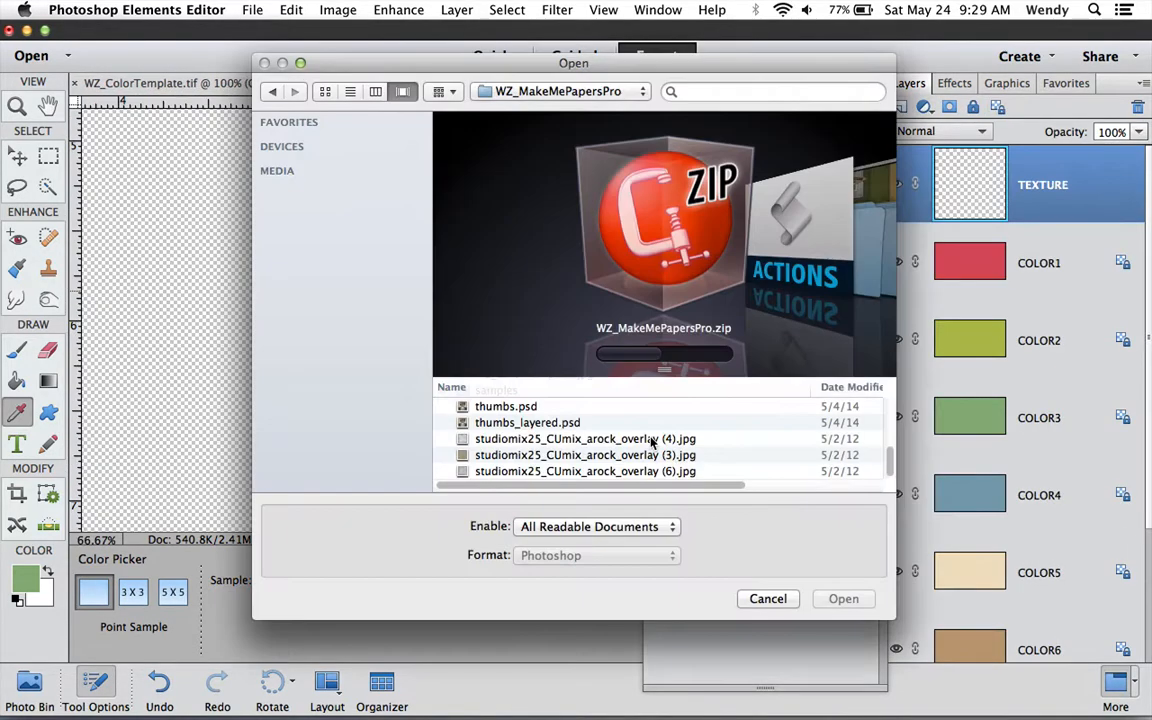
{"action": "left_click", "coordinate": [651, 441]}
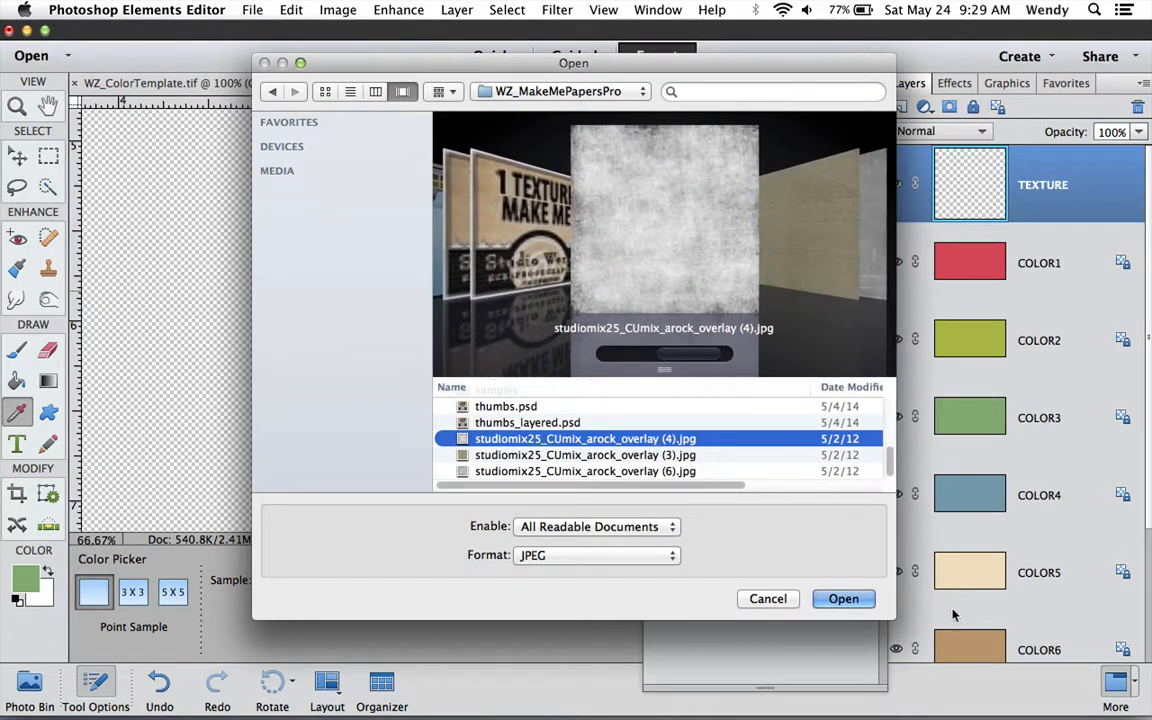
{"action": "left_click", "coordinate": [840, 598]}
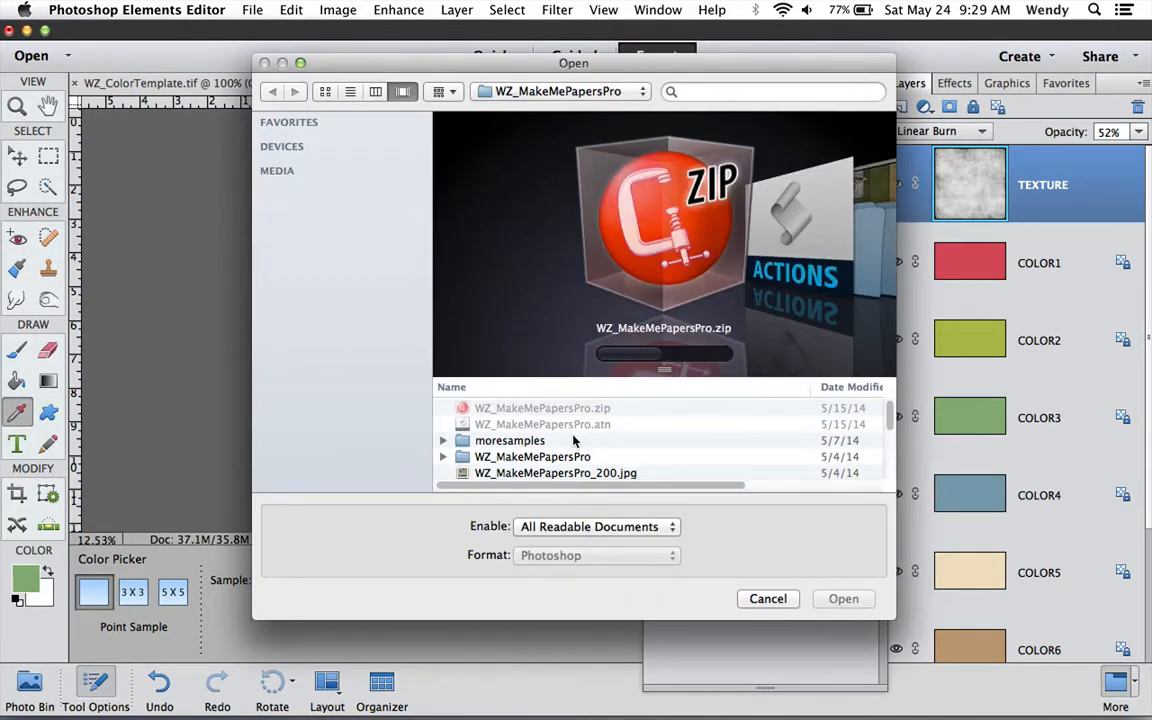
Load a second texture image into the paper and, with the TEXTURE layer selected, resume the stopped action to save the textured solids.
{"action": "scroll", "coordinate": [573, 440], "scroll_direction": "down", "scroll_amount": 10}
{"action": "double_click", "coordinate": [629, 457]}
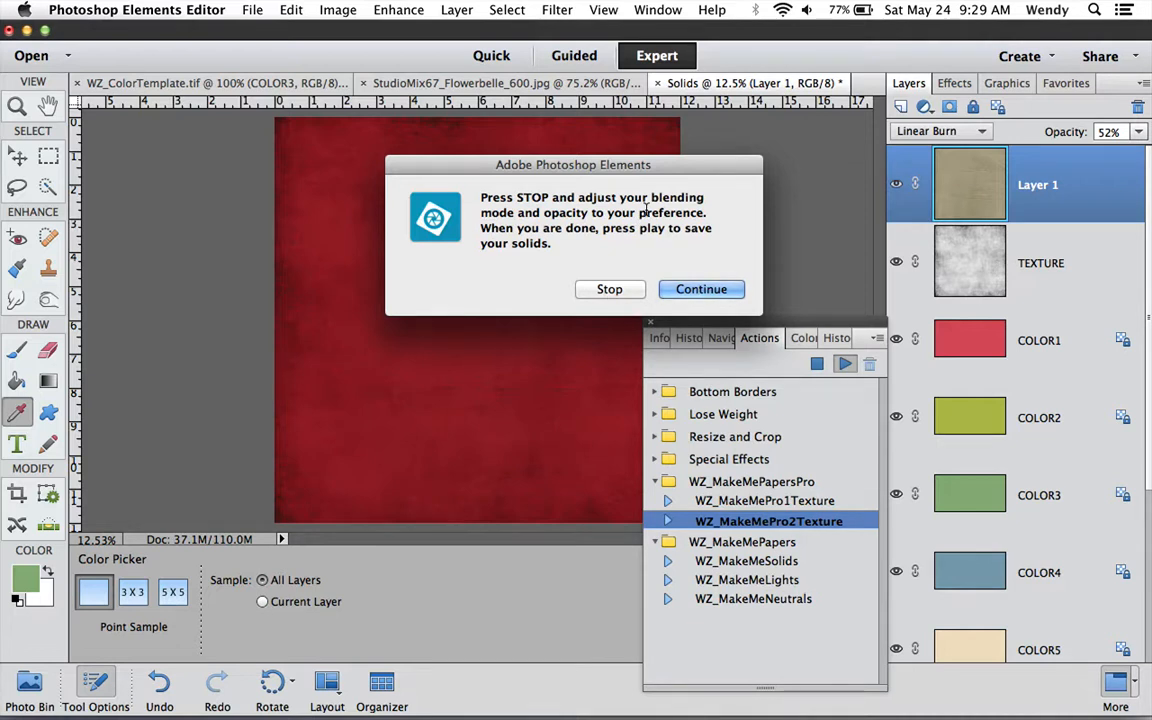
{"action": "left_click", "coordinate": [609, 289]}
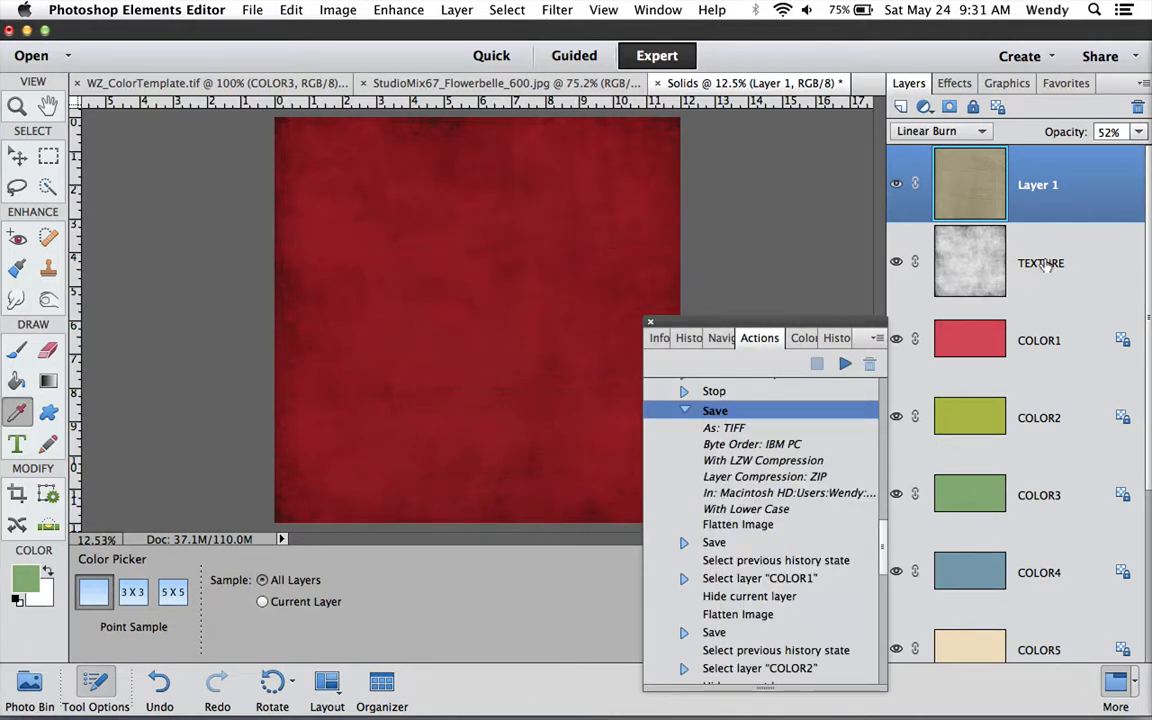
{"action": "left_click", "coordinate": [1046, 264]}
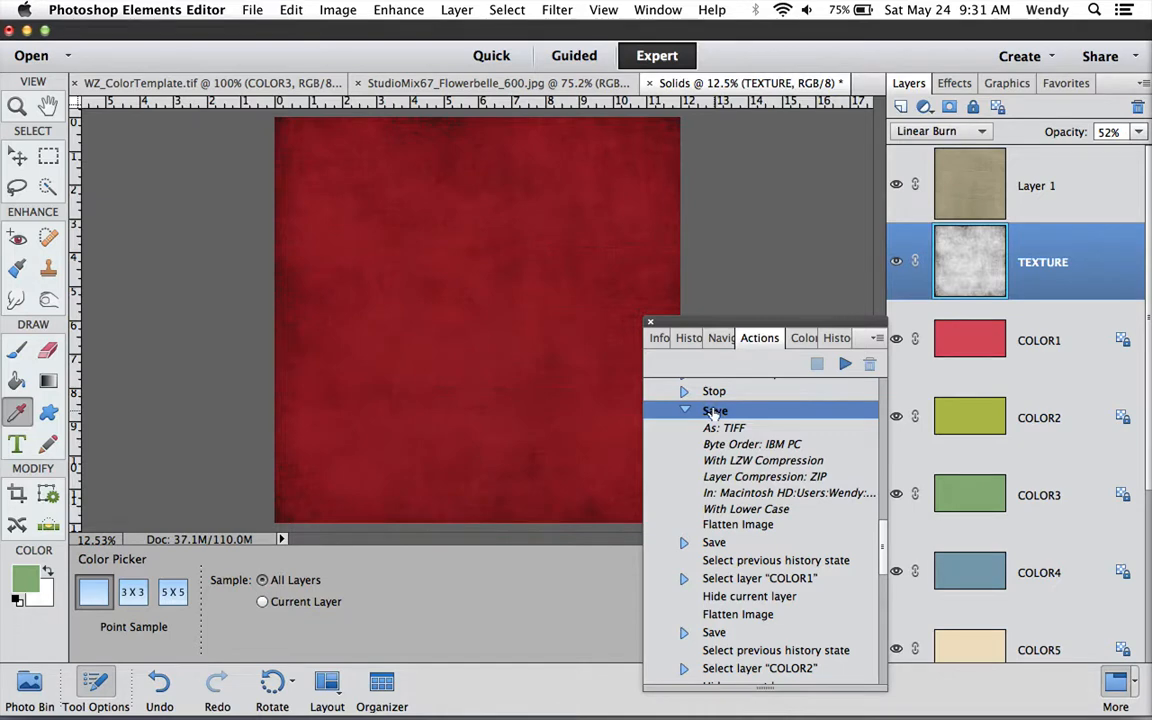
{"action": "left_click", "coordinate": [845, 364]}
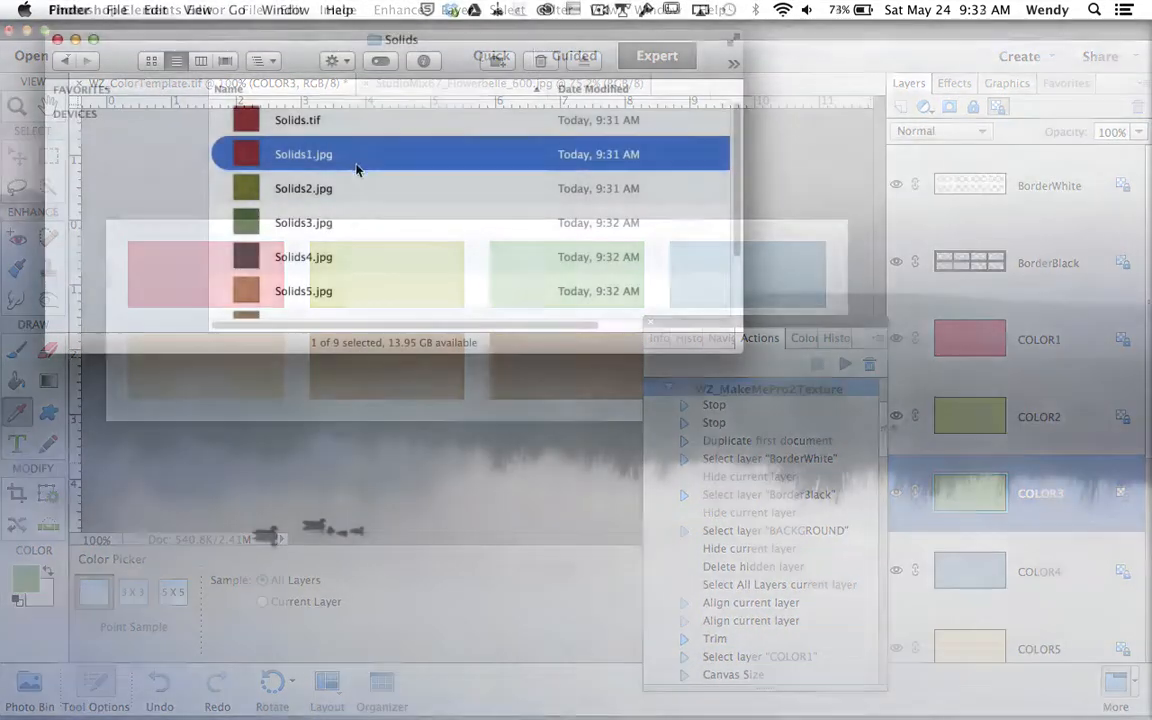
In Finder, select Solids1.jpg through Solids8.jpg in the Solids folder and open them together in Preview.
{"action": "scroll", "coordinate": [356, 170], "scroll_direction": "down", "scroll_amount": 3}
{"action": "left_click", "coordinate": [317, 303], "text": "shift"}
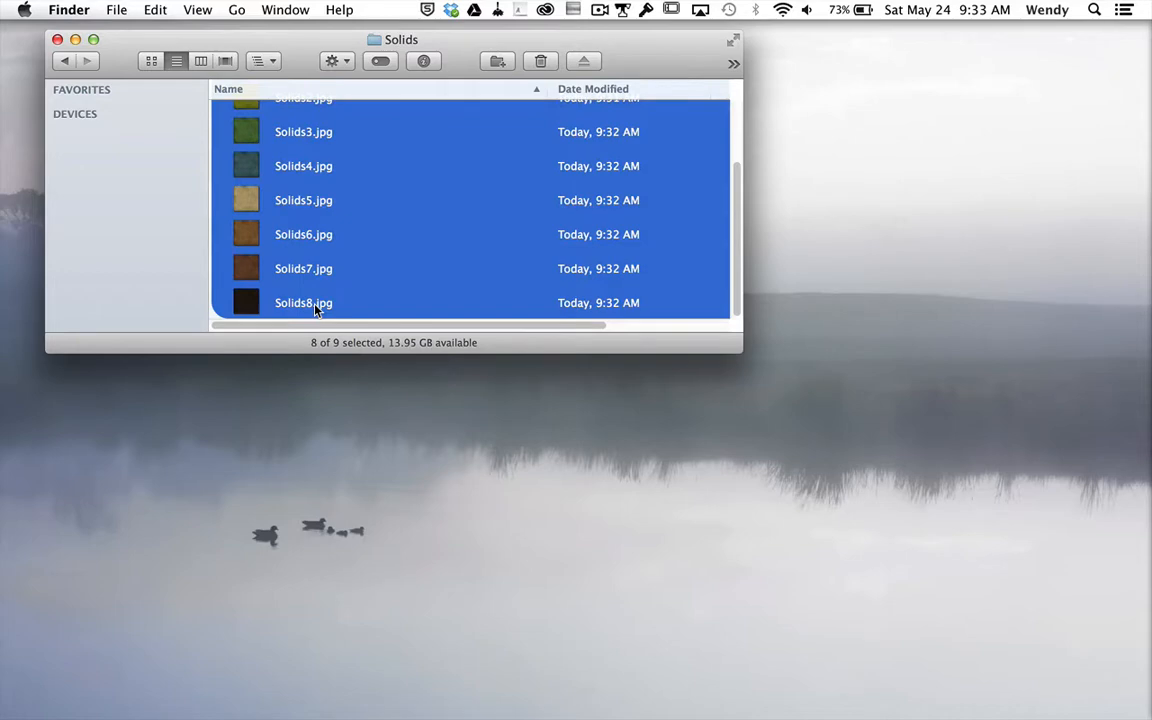
{"action": "double_click", "coordinate": [316, 306]}
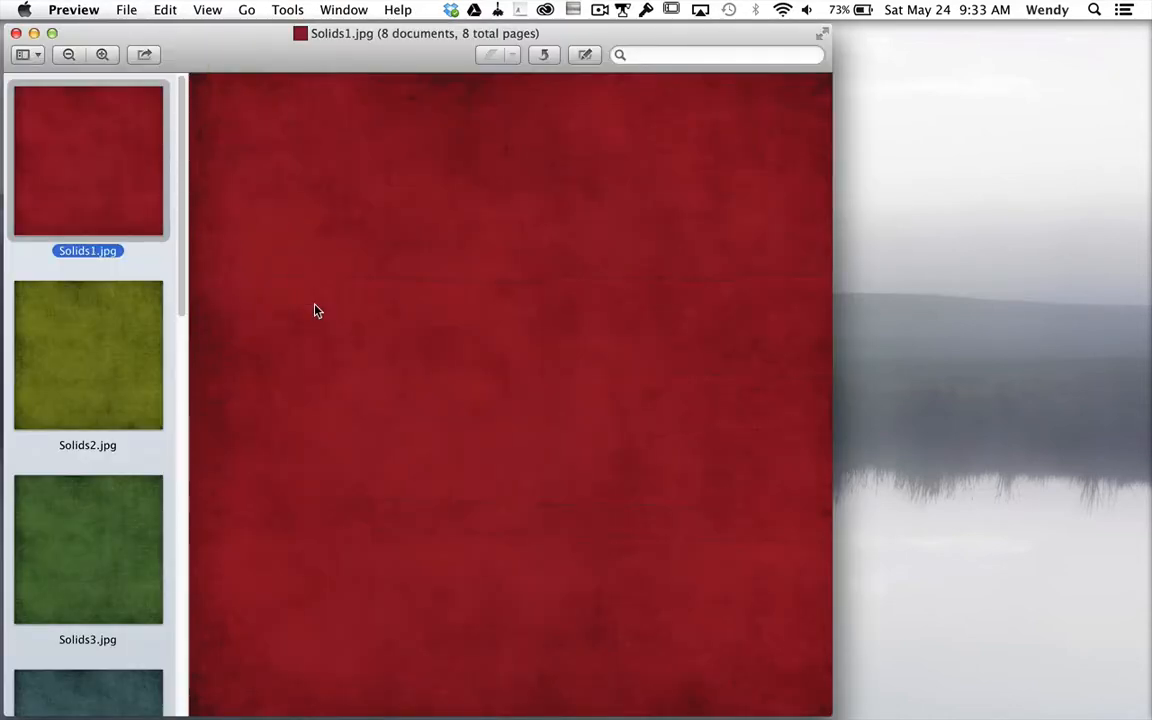
Examine the two-texture papers from Solids1.jpg through Solids8.jpg and back again in Preview.
{"action": "key", "text": "Down"}
{"action": "key", "text": "Down"}
{"action": "key", "text": "Down"}
{"action": "key", "text": "Down"}
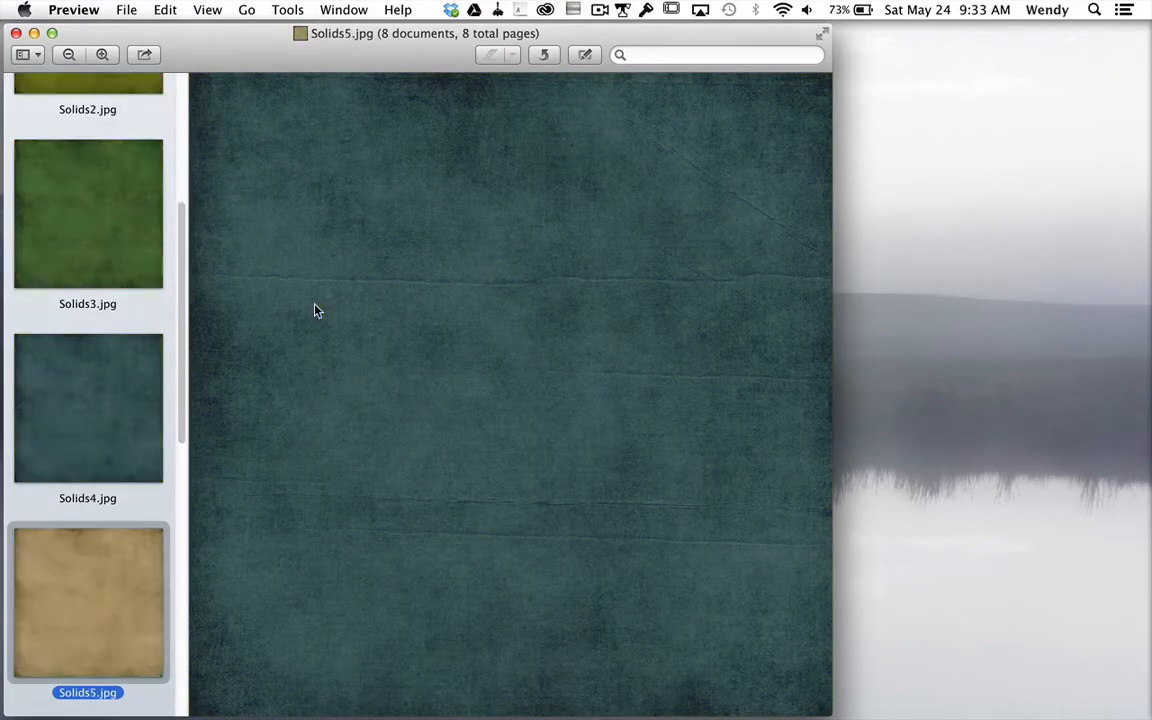
{"action": "key", "text": "Down"}
{"action": "key", "text": "Down"}
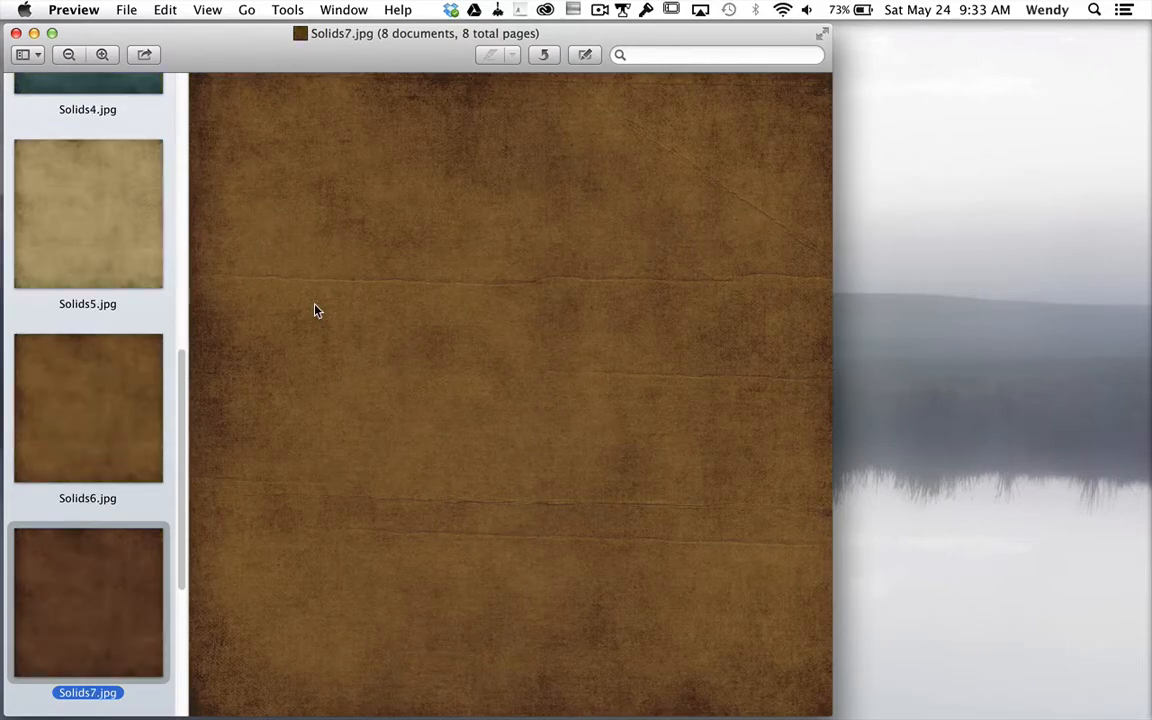
{"action": "key", "text": "Down"}
{"action": "key", "text": "Up"}
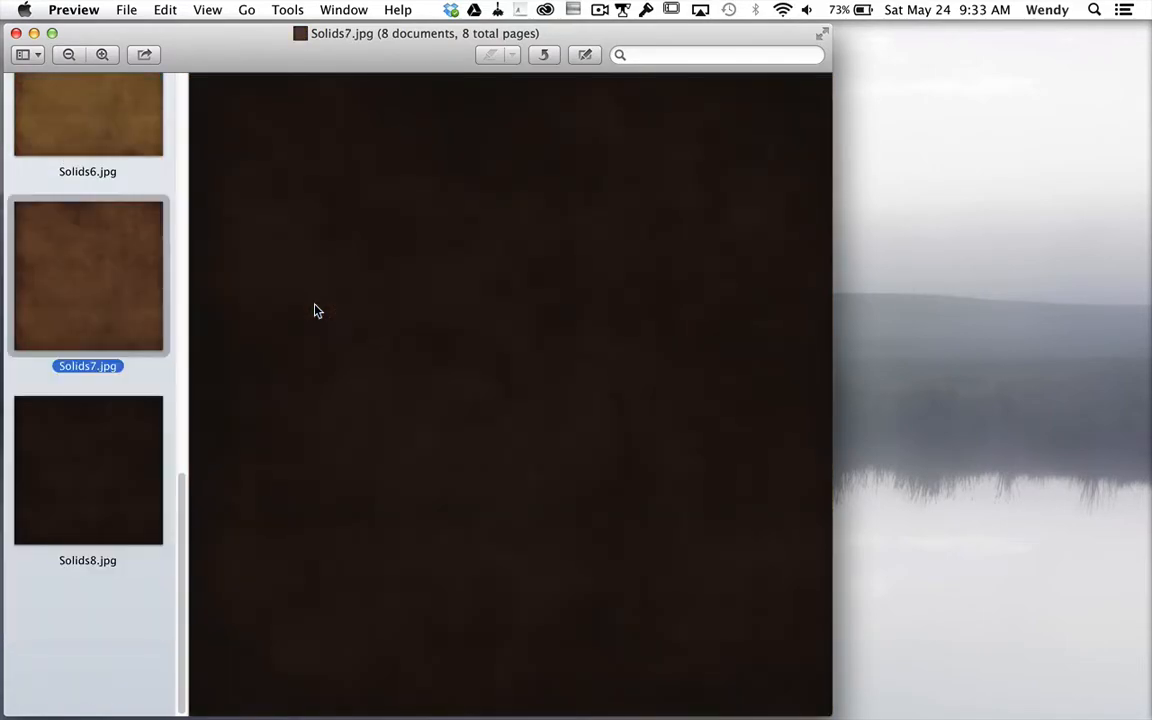
{"action": "key", "text": "Up"}
{"action": "key", "text": "Up"}
{"action": "key", "text": "Up"}
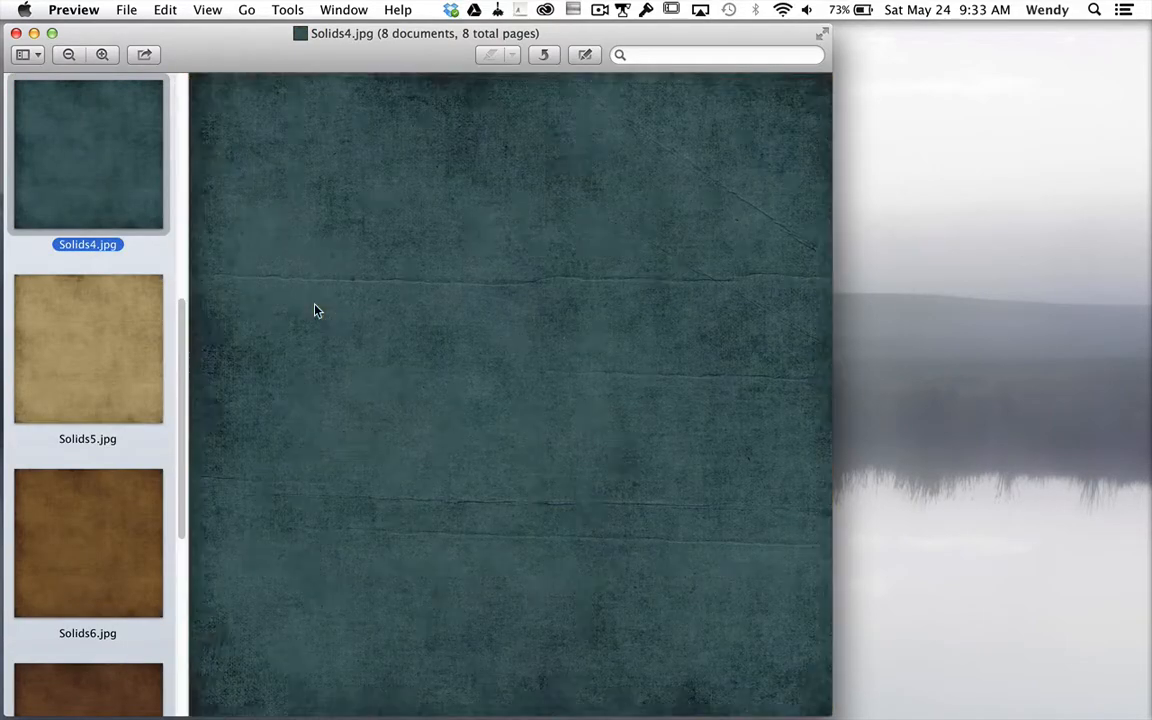
{"action": "key", "text": "Up"}
{"action": "key", "text": "Up"}
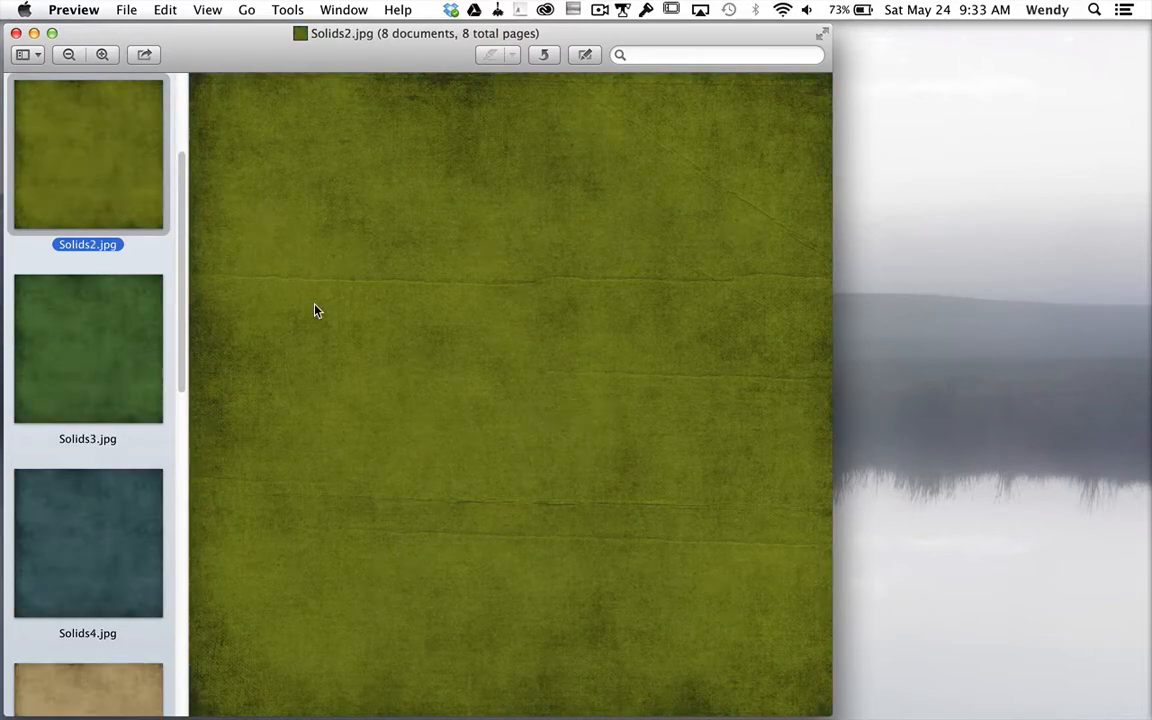
{"action": "key", "text": "Up"}
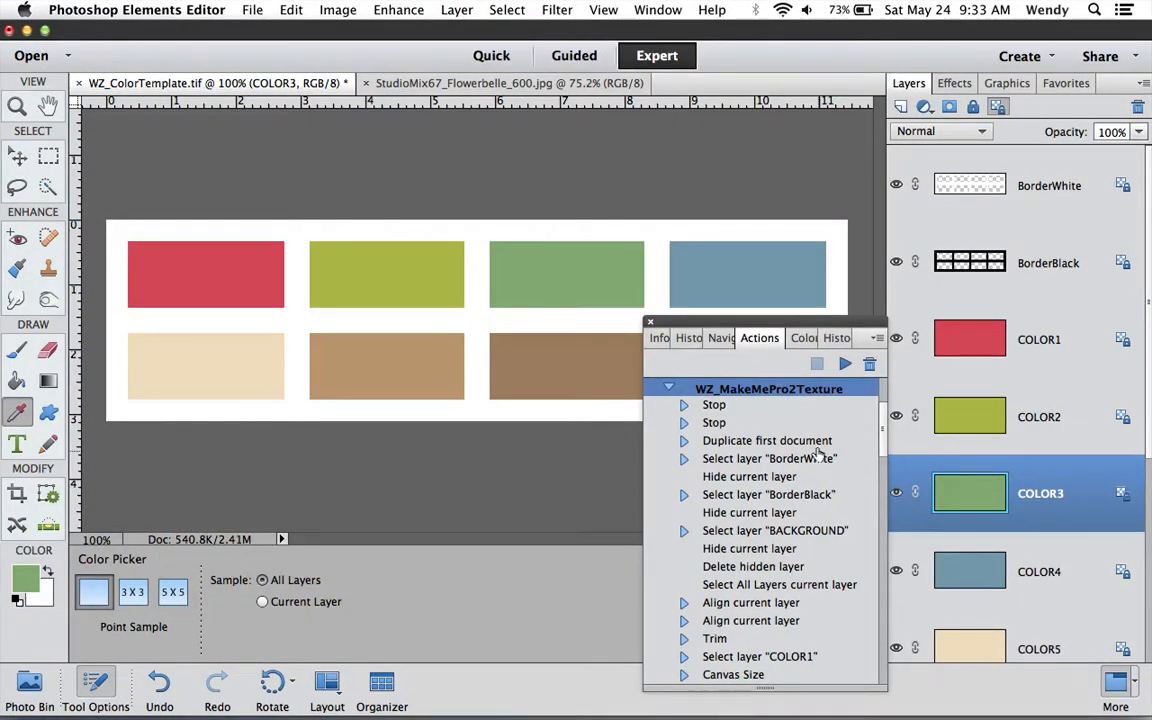
Back in Photoshop Elements, collapse the command list of the WZ_MakeMePro2Texture action.
{"action": "left_click", "coordinate": [668, 388]}
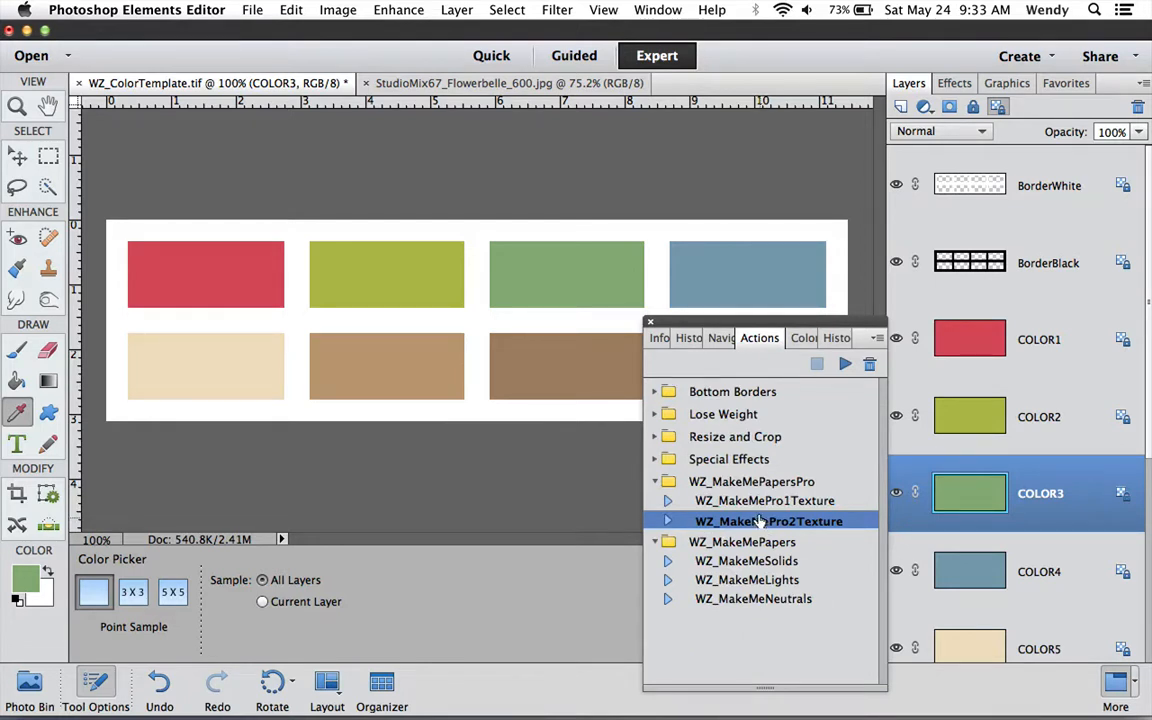